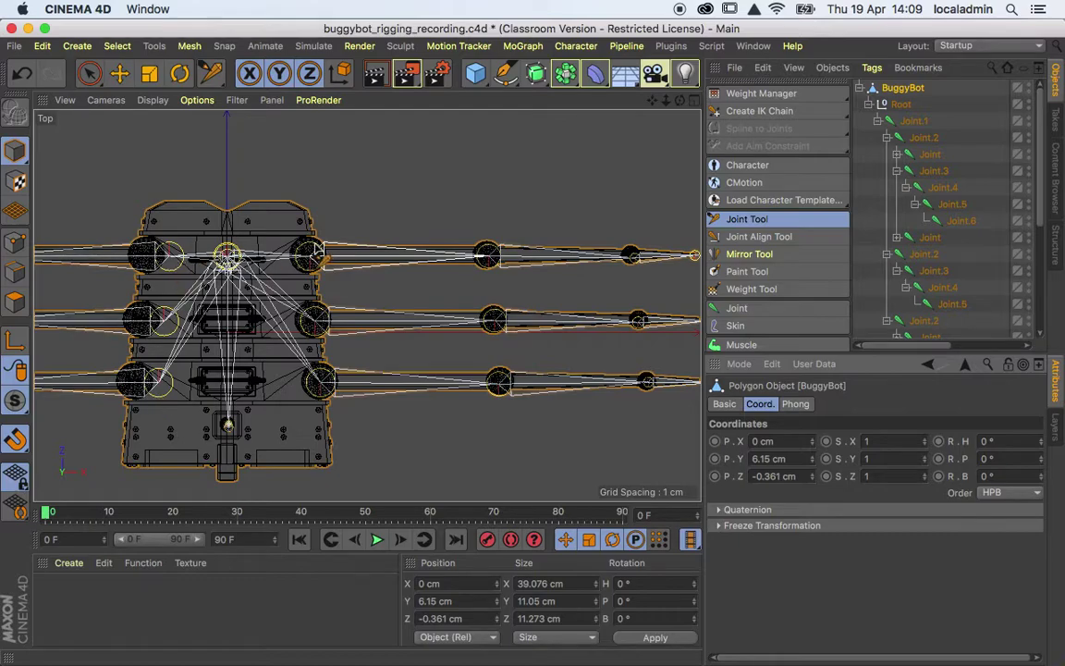
In the front view, inspect the joint hierarchy from Root down to Joint.4 to identify the bones each entry controls.
{"action": "left_click", "coordinate": [908, 109]}
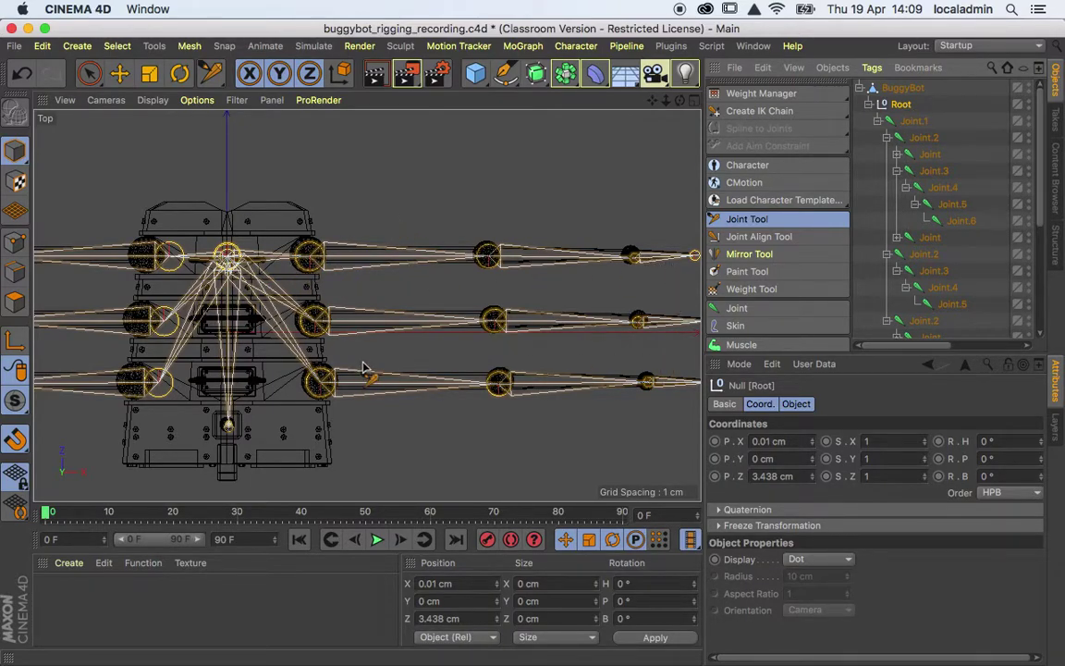
{"action": "key", "text": "F4"}
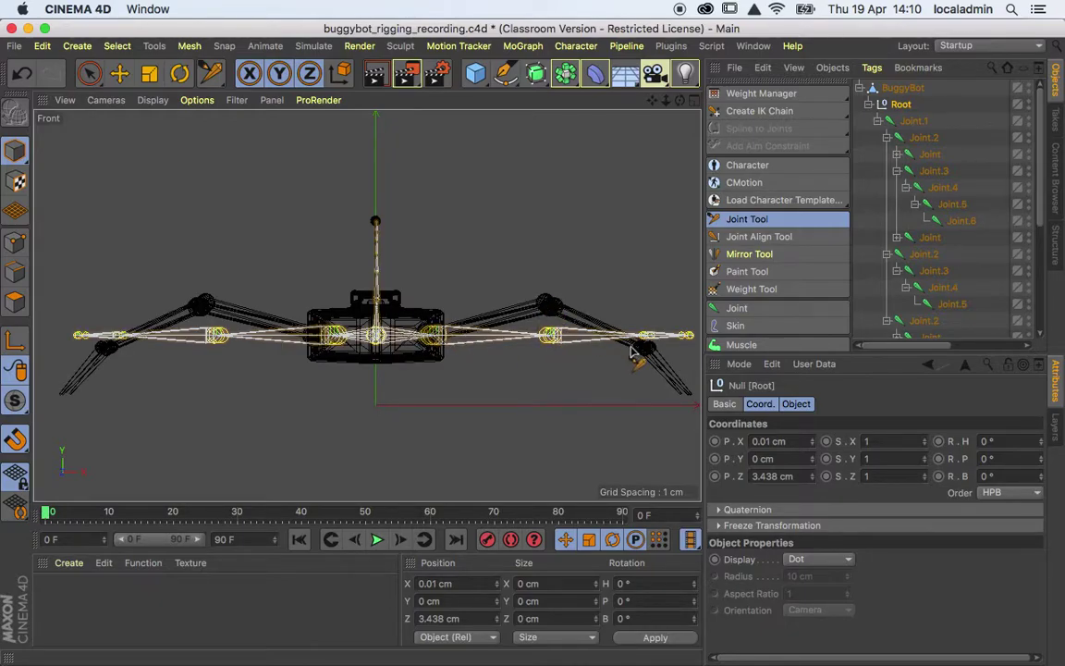
{"action": "left_click", "coordinate": [918, 124]}
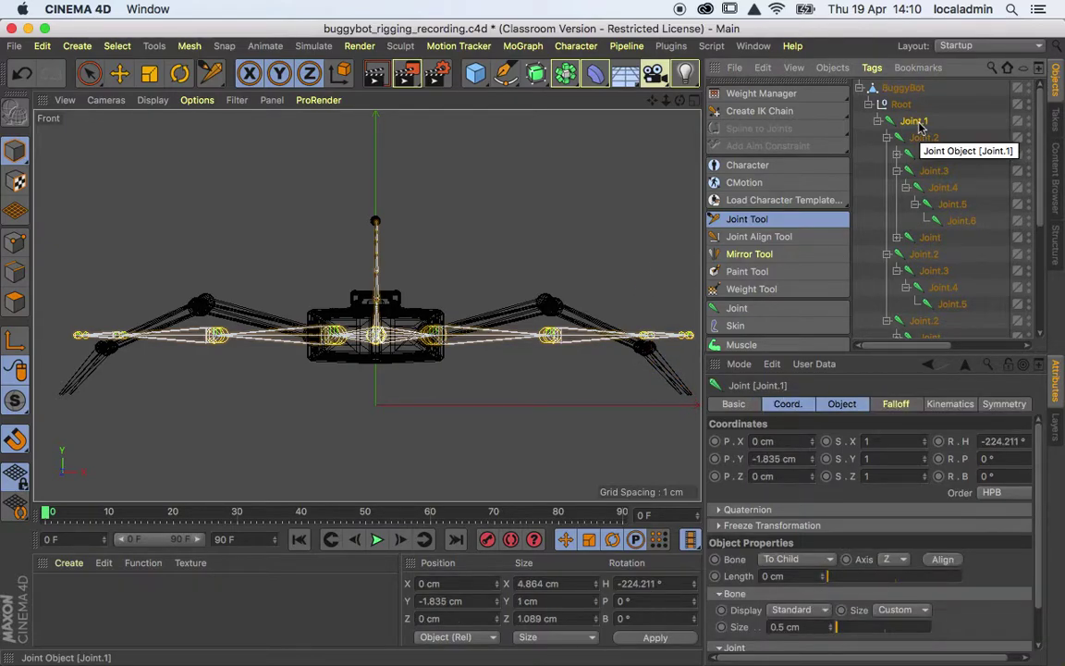
{"action": "left_click", "coordinate": [924, 139]}
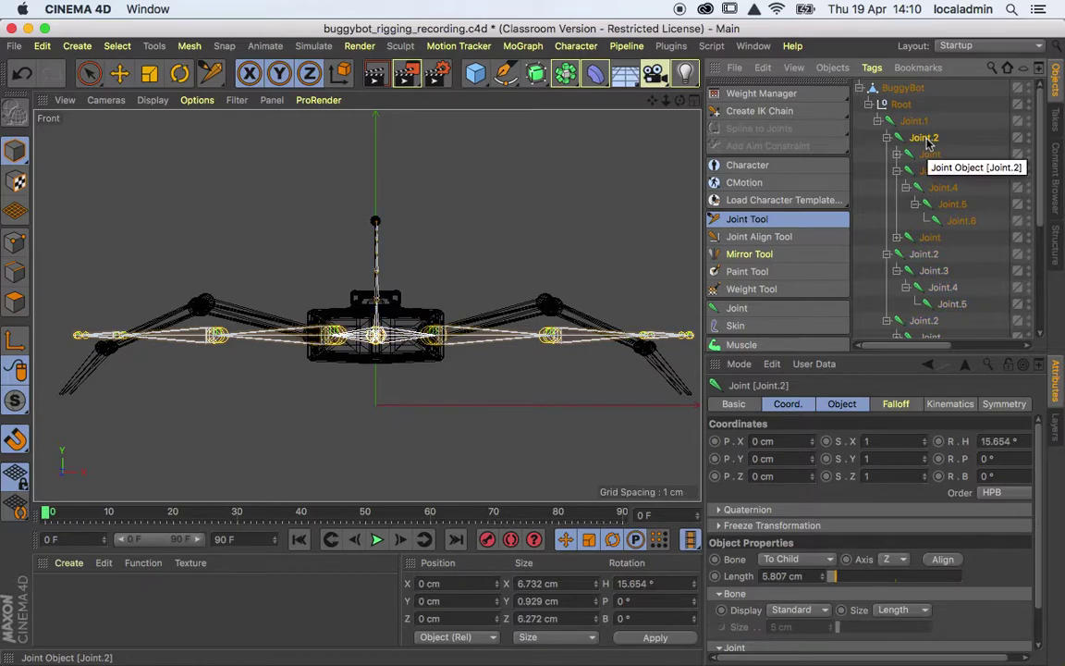
{"action": "left_click", "coordinate": [932, 157]}
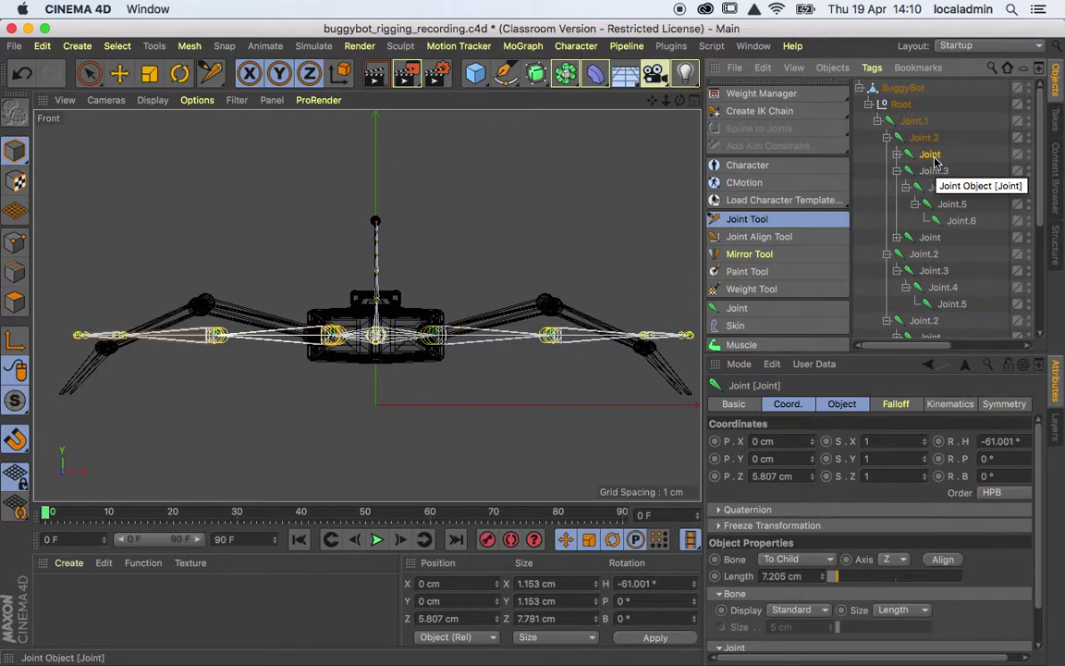
{"action": "left_click", "coordinate": [936, 171]}
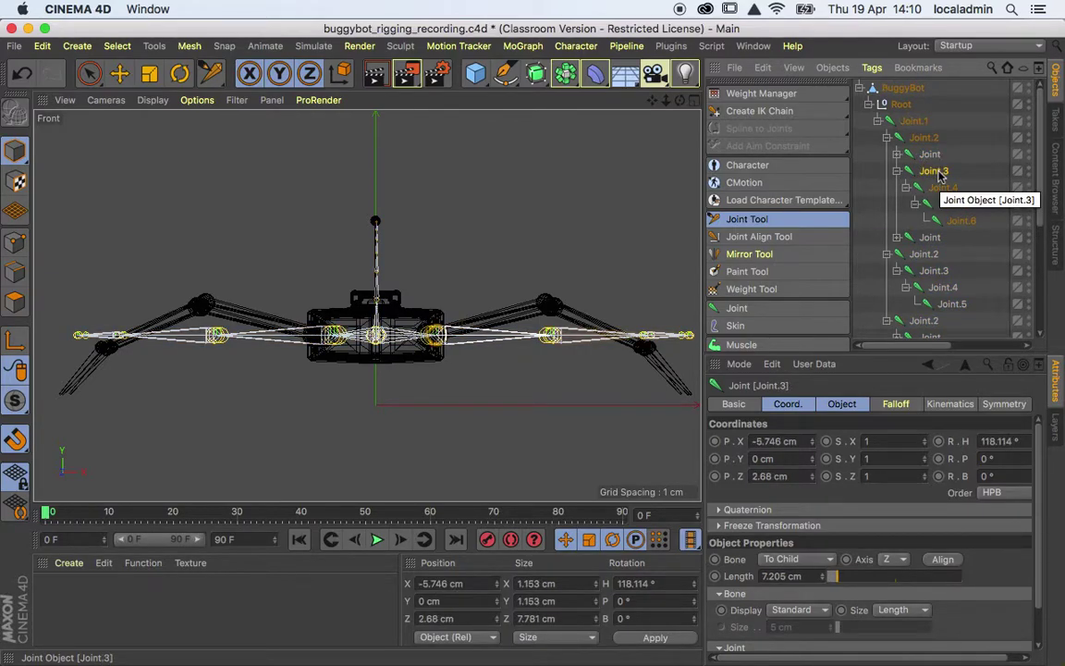
{"action": "left_click", "coordinate": [942, 187]}
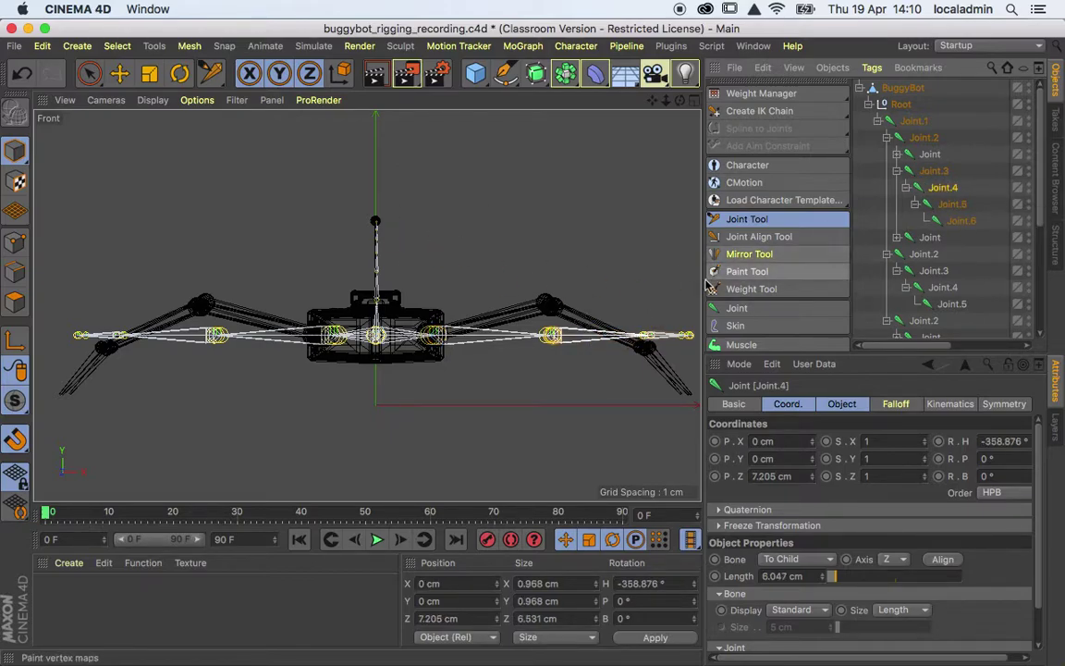
With the Joint Tool, raise the right legs' knee joints onto the bent knees of the BuggyBot mesh in the front view.
{"action": "left_click", "coordinate": [744, 219]}
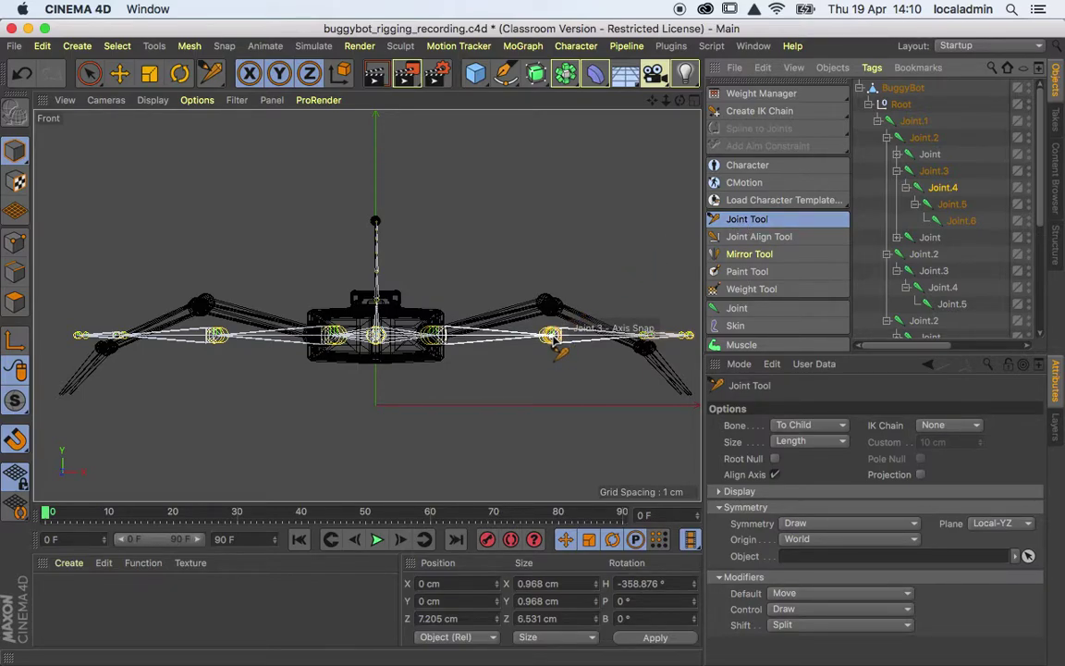
{"action": "left_click_drag", "start_coordinate": [553, 336], "coordinate": [549, 302]}
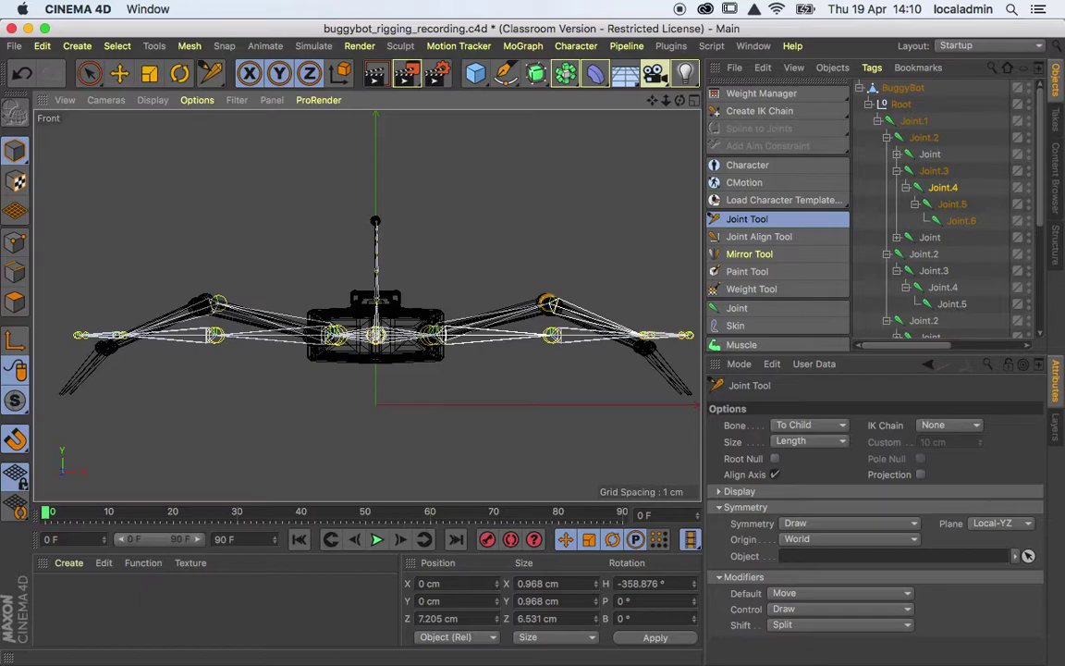
{"action": "left_click", "coordinate": [552, 335]}
{"action": "left_click_drag", "start_coordinate": [552, 335], "coordinate": [549, 303]}
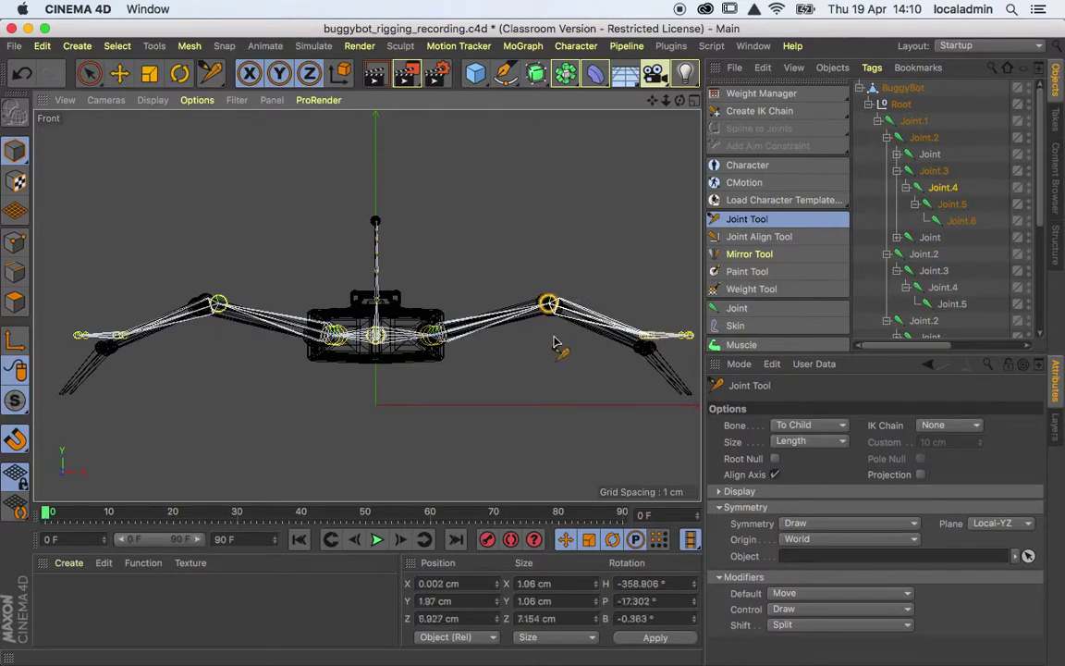
Lower the right legs' ankle joints onto the mesh ankles and pull foot-end joints down to the leg tips.
{"action": "left_click", "coordinate": [648, 341]}
{"action": "left_click_drag", "start_coordinate": [650, 336], "coordinate": [690, 394]}
{"action": "left_click", "coordinate": [652, 334]}
{"action": "left_click", "coordinate": [689, 335]}
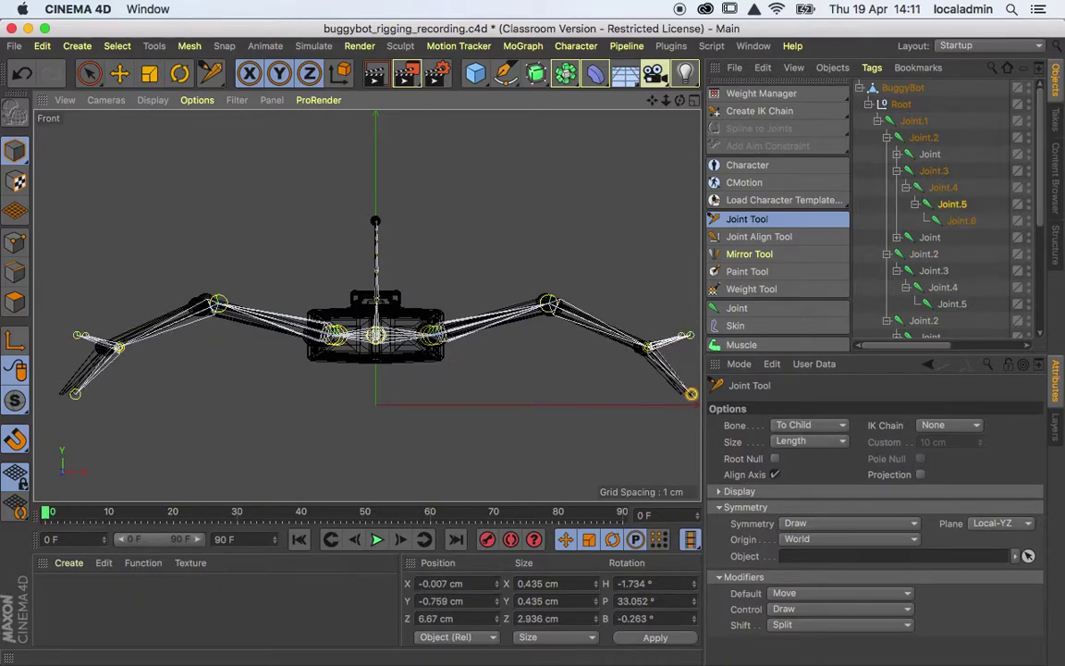
{"action": "left_click_drag", "start_coordinate": [689, 335], "coordinate": [691, 394]}
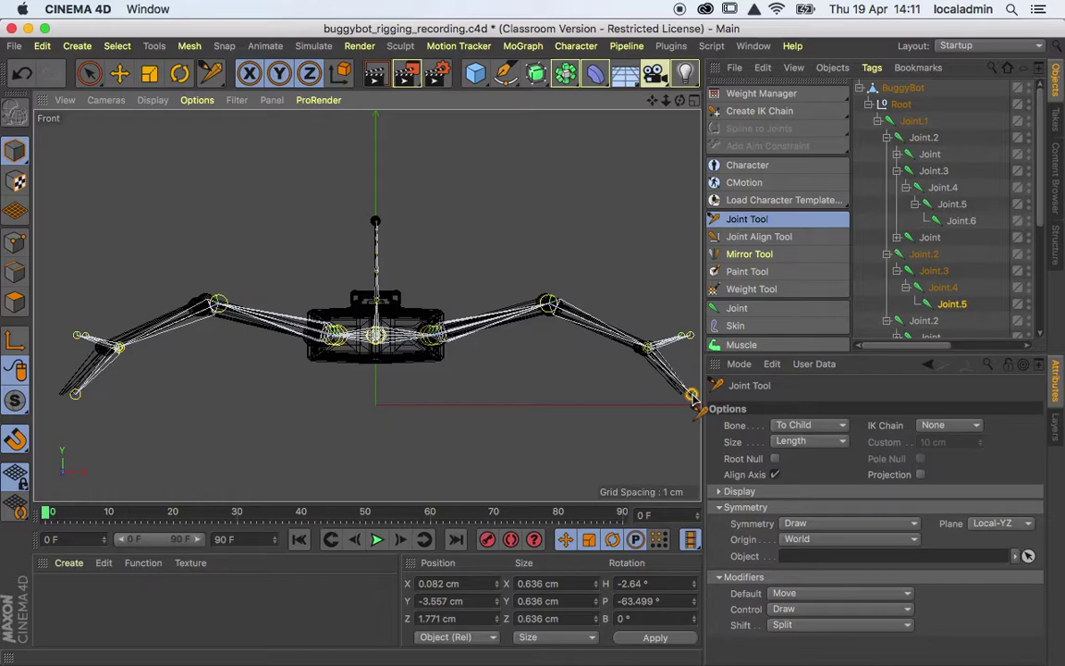
Turn on Vertex Snap and move the remaining raised foot-end joint down onto its right leg's tip.
{"action": "left_click", "coordinate": [16, 441]}
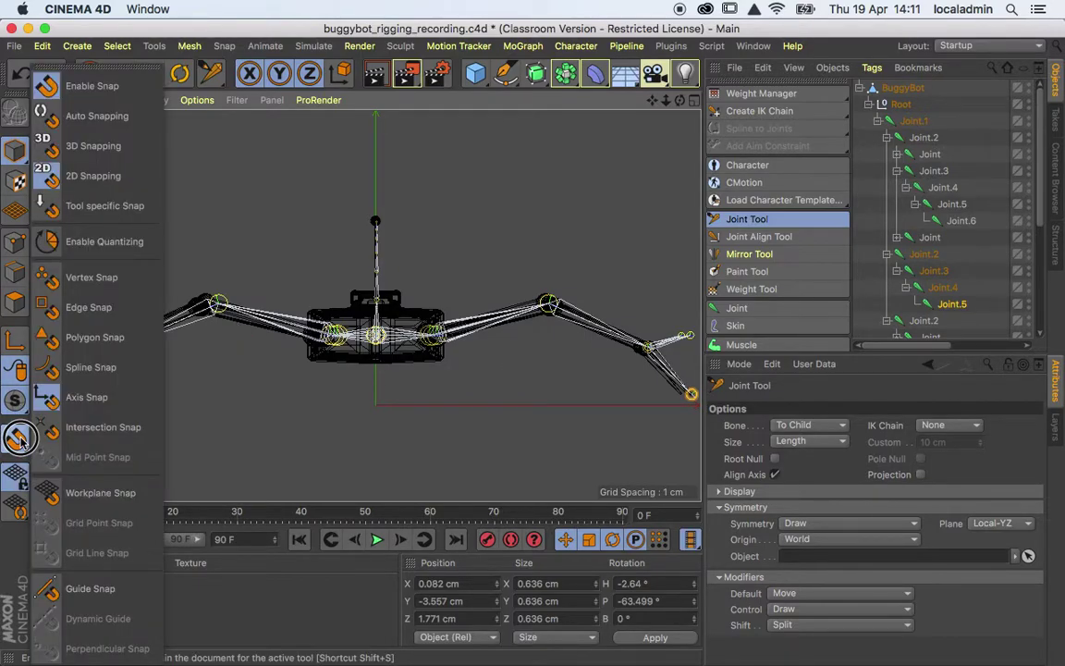
{"action": "left_click", "coordinate": [93, 278]}
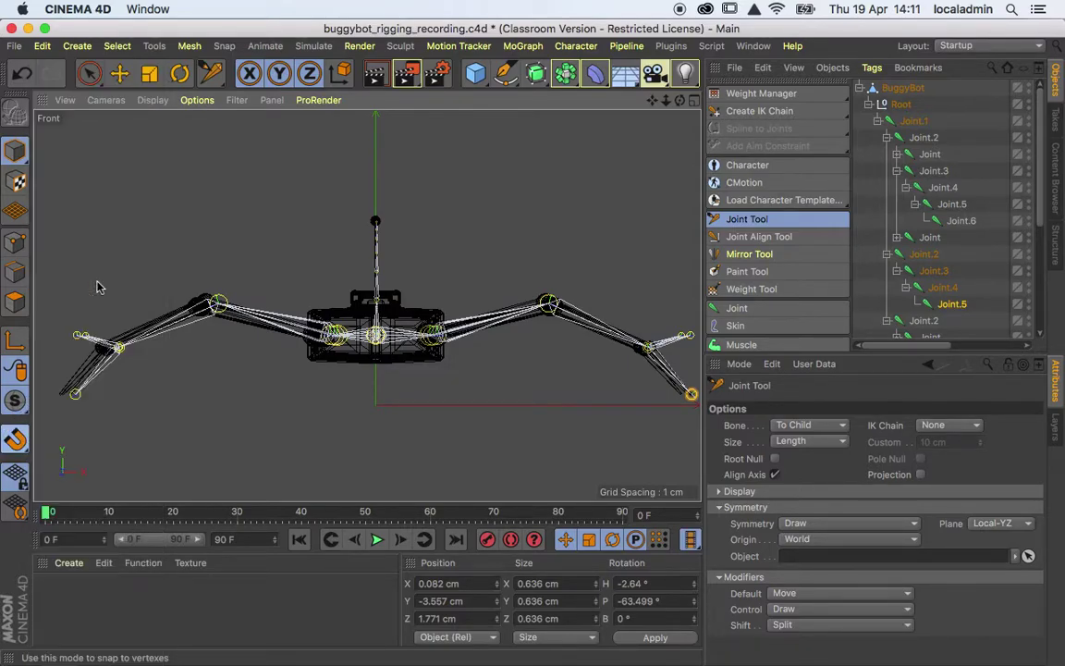
{"action": "scroll", "coordinate": [675, 375], "scroll_direction": "up", "scroll_amount": 5}
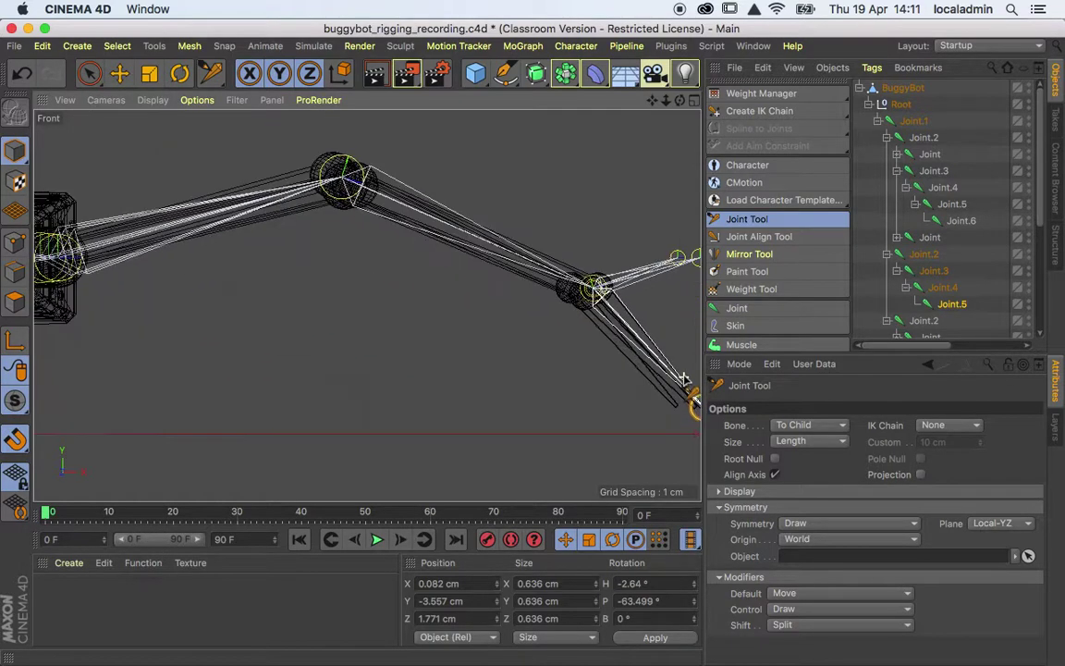
{"action": "middle_click_drag", "start_coordinate": [690, 343], "coordinate": [418, 295], "text": "alt"}
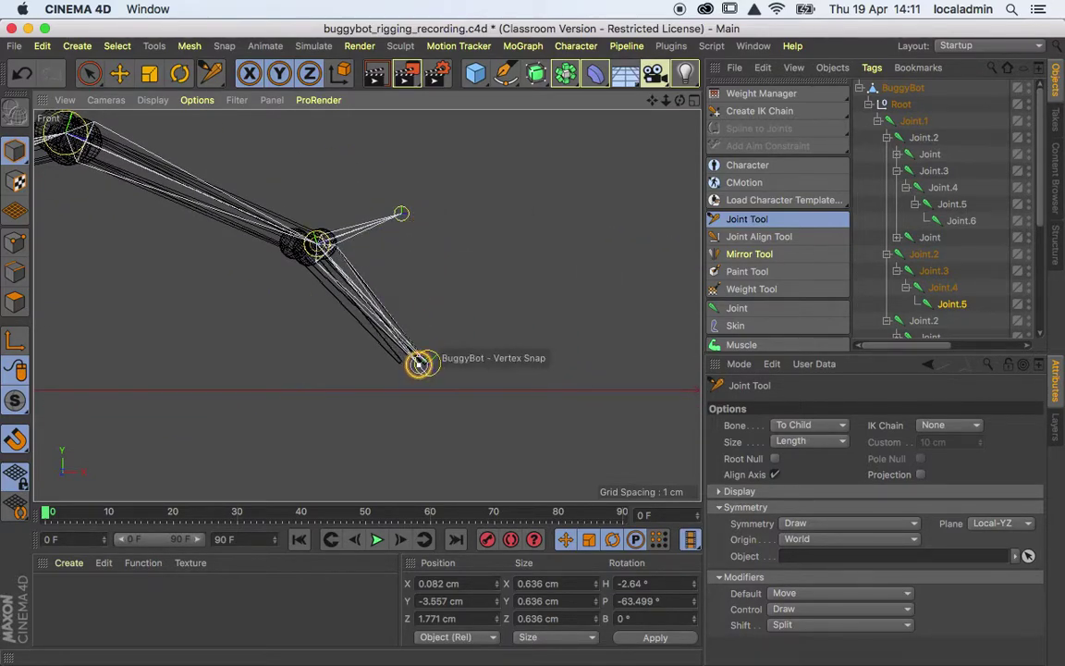
{"action": "left_click_drag", "start_coordinate": [401, 214], "coordinate": [401, 361]}
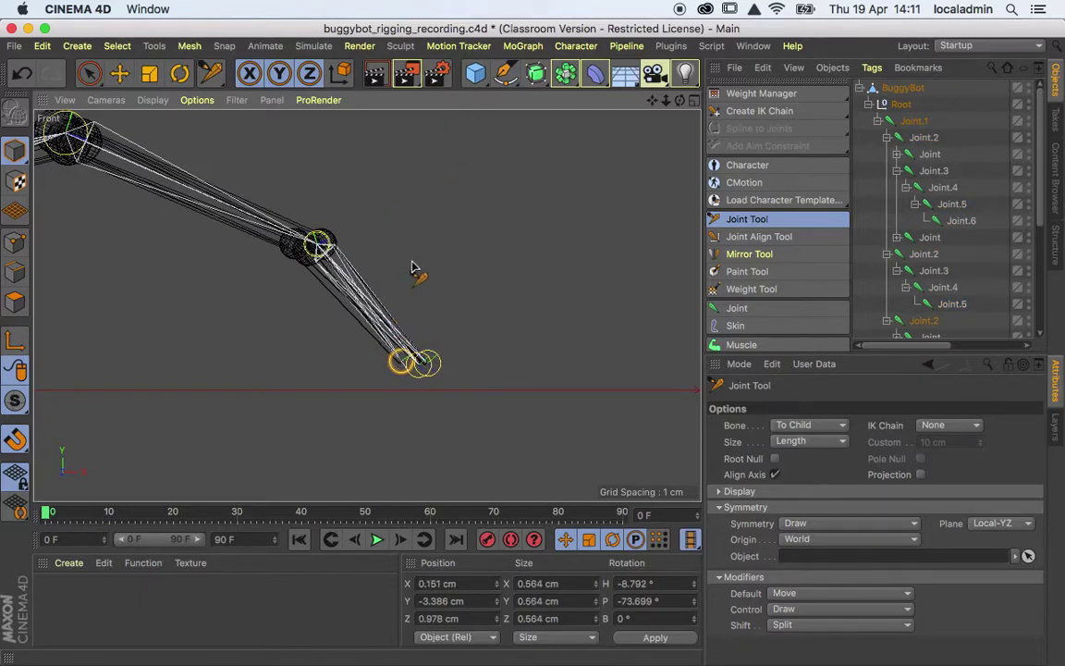
Review the joints in the top view and set the Joint Tool's symmetry to None.
{"action": "key", "text": "F2"}
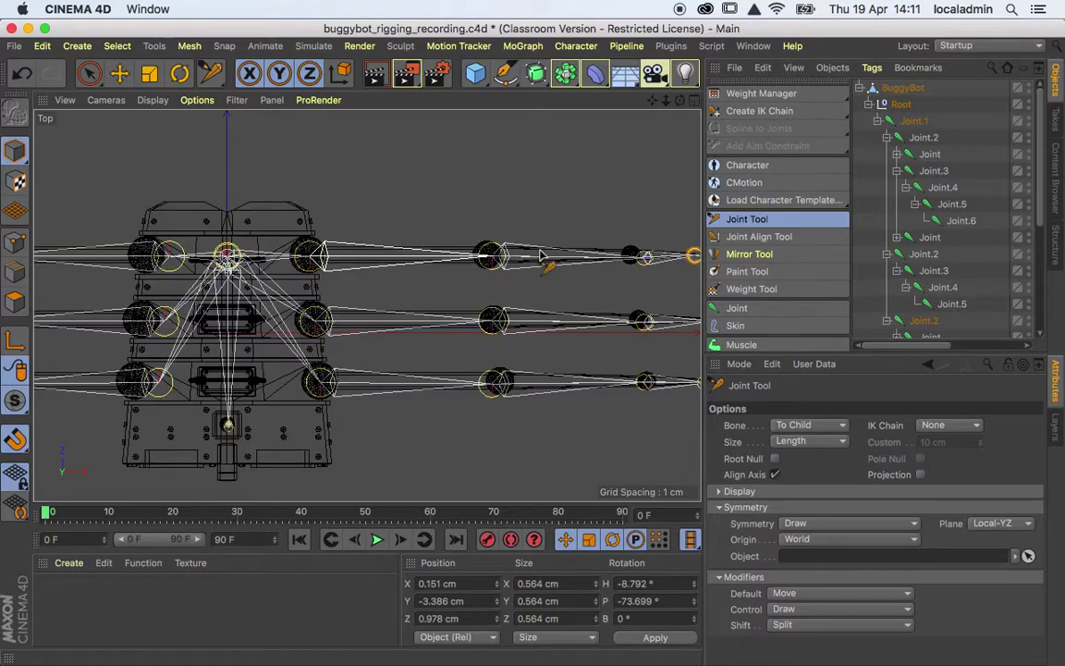
{"action": "middle_click_drag", "start_coordinate": [644, 238], "coordinate": [459, 223]}
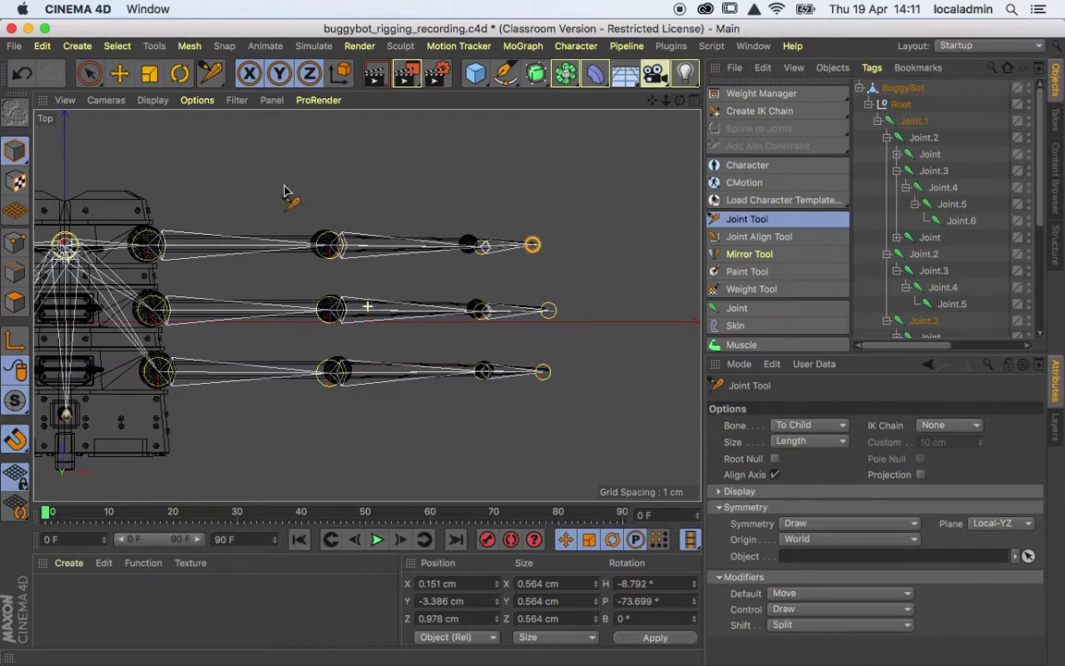
{"action": "middle_click_drag", "start_coordinate": [285, 195], "coordinate": [618, 202]}
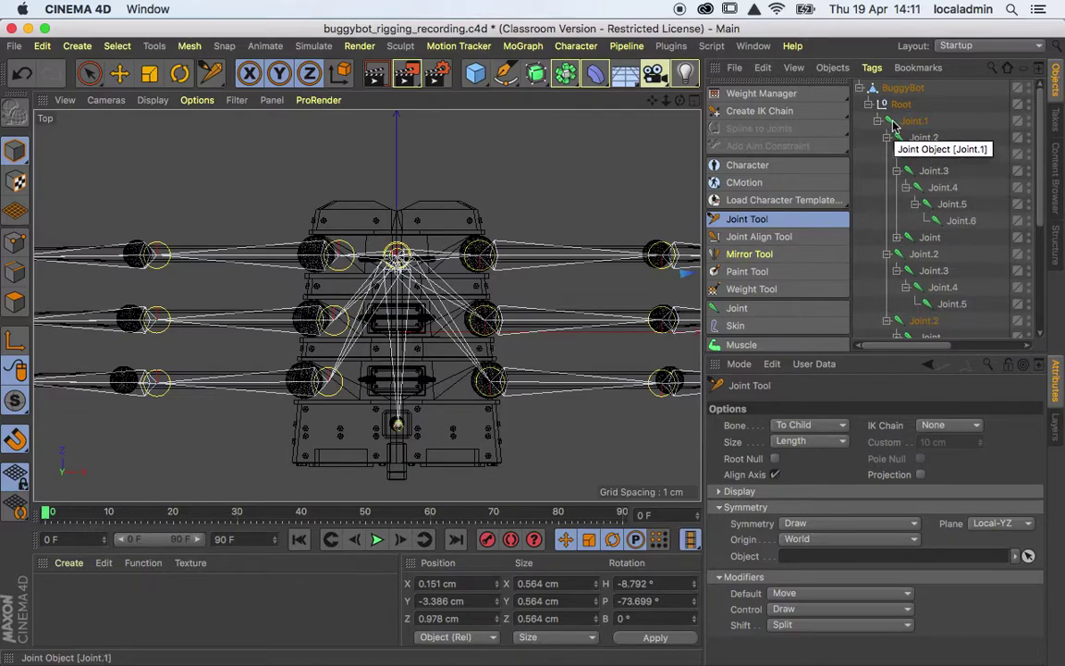
{"action": "left_click", "coordinate": [812, 507]}
{"action": "left_click", "coordinate": [812, 507]}
{"action": "left_click", "coordinate": [806, 525]}
{"action": "left_click", "coordinate": [806, 540]}
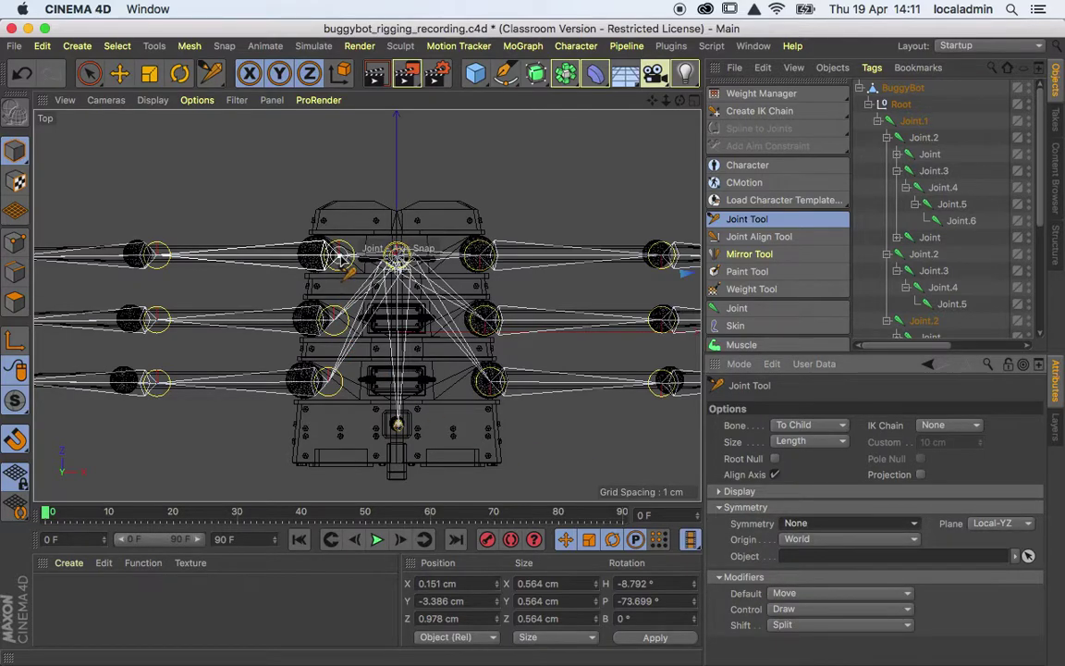
Move the three left hip joints outward onto the centres of the mesh's hip pivots in the top view.
{"action": "left_click_drag", "start_coordinate": [316, 254], "coordinate": [316, 253]}
{"action": "left_click_drag", "start_coordinate": [334, 320], "coordinate": [312, 318]}
{"action": "left_click_drag", "start_coordinate": [336, 380], "coordinate": [305, 380]}
Move the three left knee joints outward onto the centres of the mesh's knee pivots.
{"action": "middle_click_drag", "start_coordinate": [248, 217], "coordinate": [523, 208], "text": "alt"}
{"action": "scroll", "coordinate": [525, 207], "scroll_direction": "up", "scroll_amount": 2}
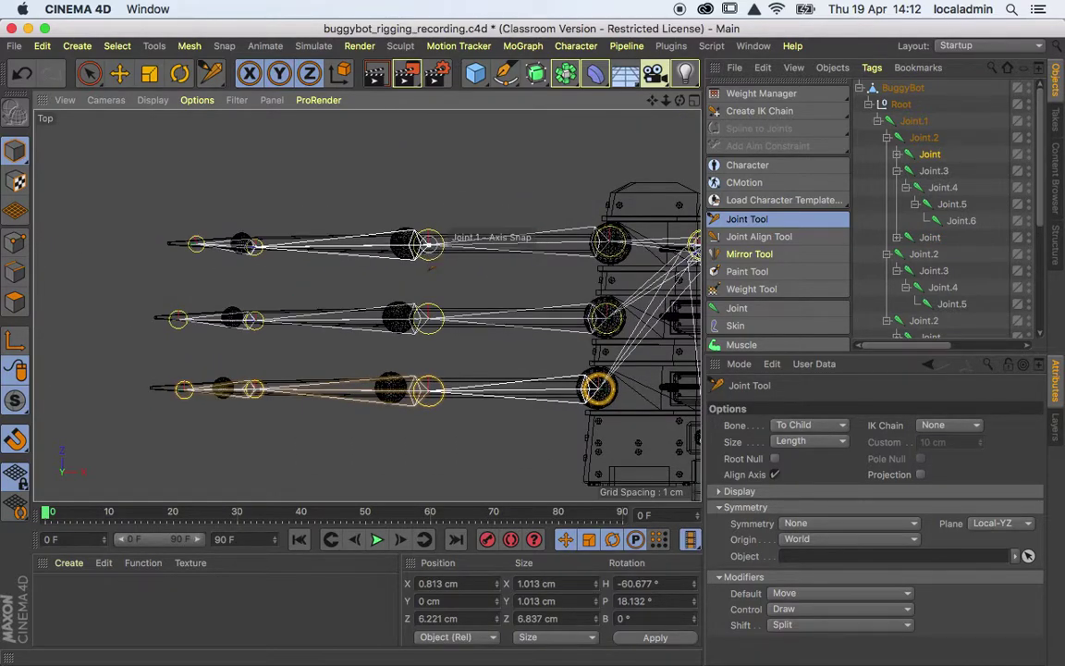
{"action": "left_click_drag", "start_coordinate": [430, 243], "coordinate": [407, 243]}
{"action": "left_click_drag", "start_coordinate": [427, 317], "coordinate": [399, 317]}
{"action": "left_click_drag", "start_coordinate": [425, 389], "coordinate": [391, 387]}
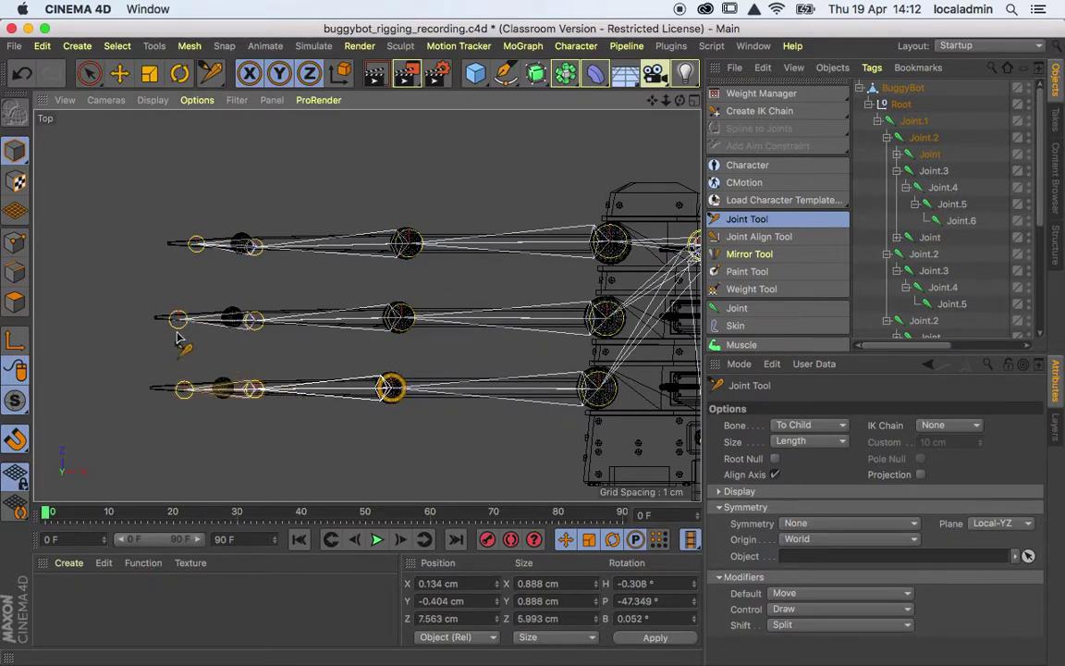
Snap the three left ankle joints to the mesh's ankle pivots and the foot-end joints to the leg tips.
{"action": "left_click_drag", "start_coordinate": [255, 320], "coordinate": [232, 318]}
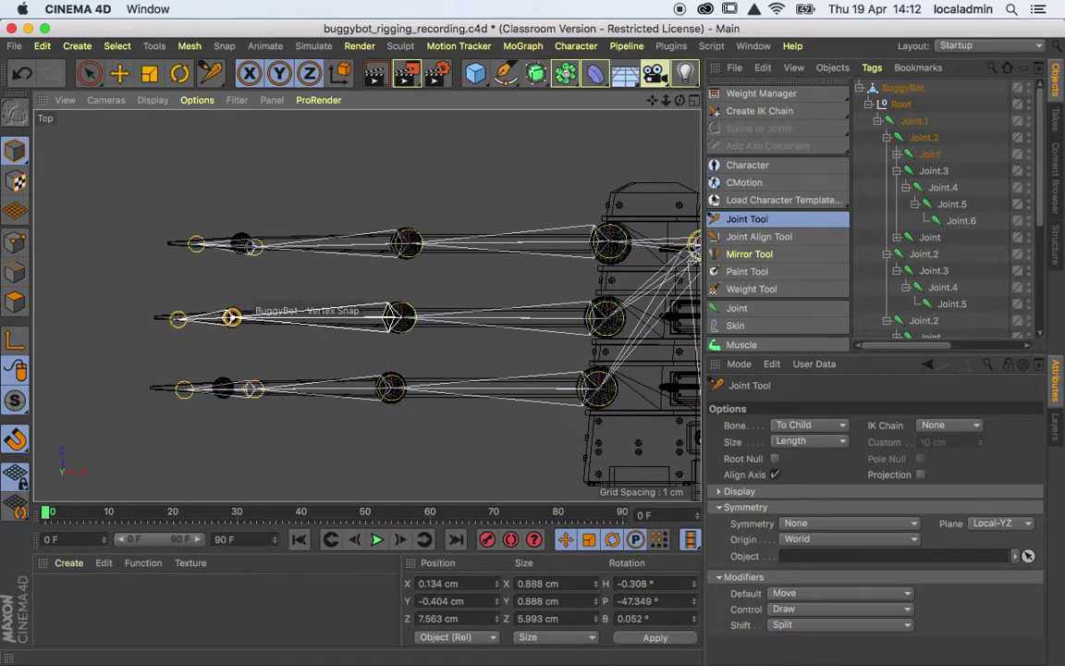
{"action": "left_click_drag", "start_coordinate": [255, 245], "coordinate": [240, 242]}
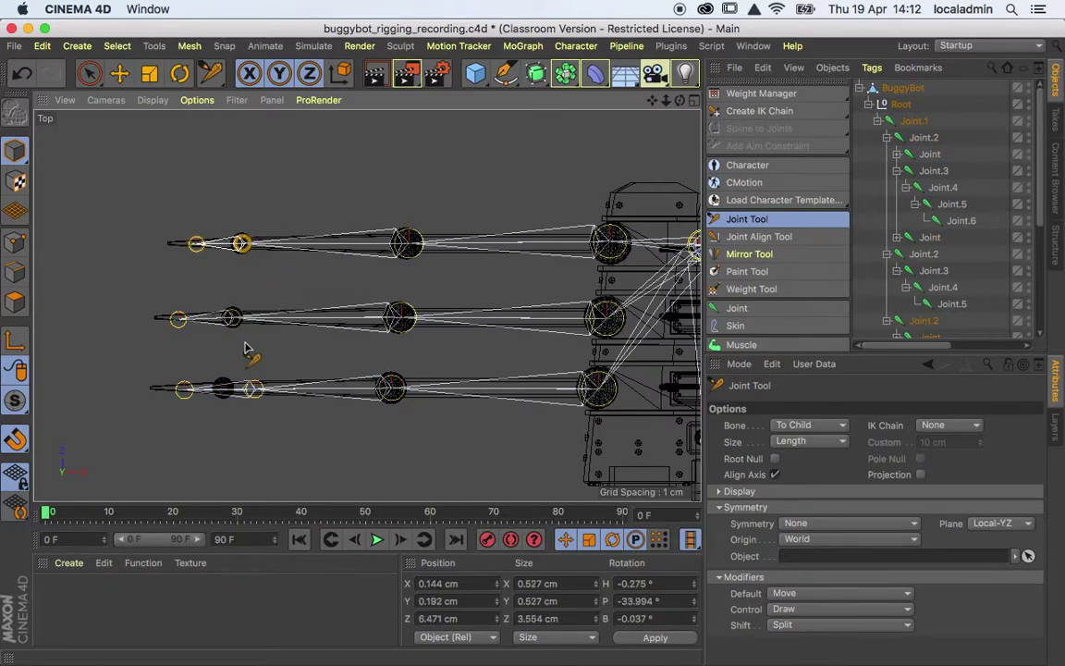
{"action": "left_click_drag", "start_coordinate": [252, 388], "coordinate": [152, 388]}
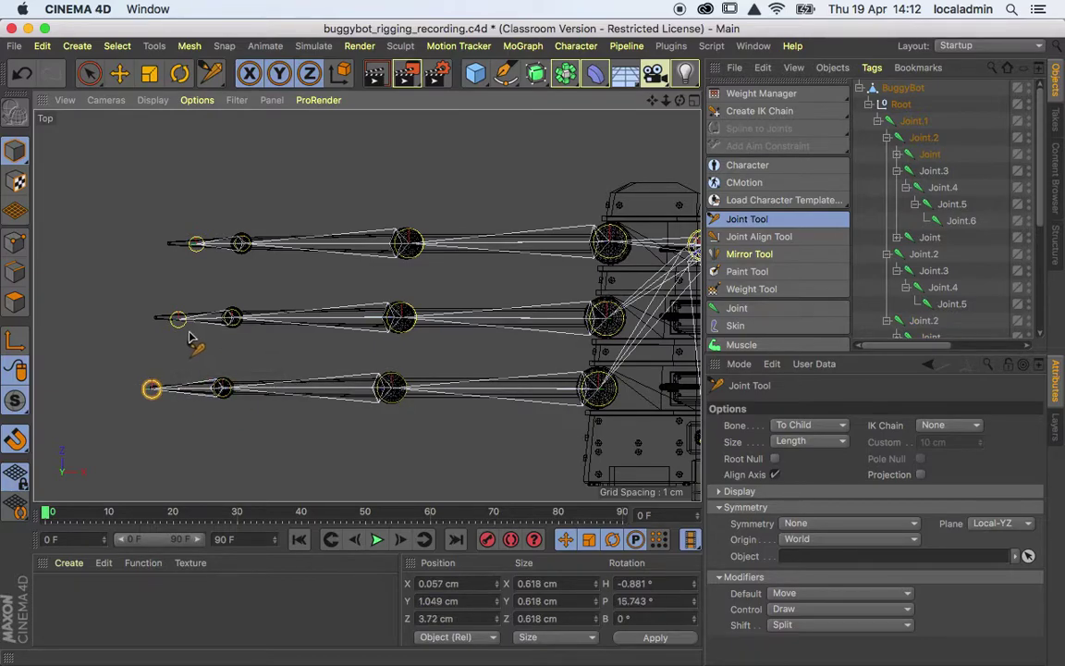
{"action": "left_click_drag", "start_coordinate": [178, 317], "coordinate": [156, 318]}
{"action": "mouse_move", "coordinate": [197, 242]}
{"action": "left_mouse_down"}
{"action": "mouse_move", "coordinate": [180, 244]}
{"action": "mouse_move", "coordinate": [197, 248]}
{"action": "left_mouse_up"}
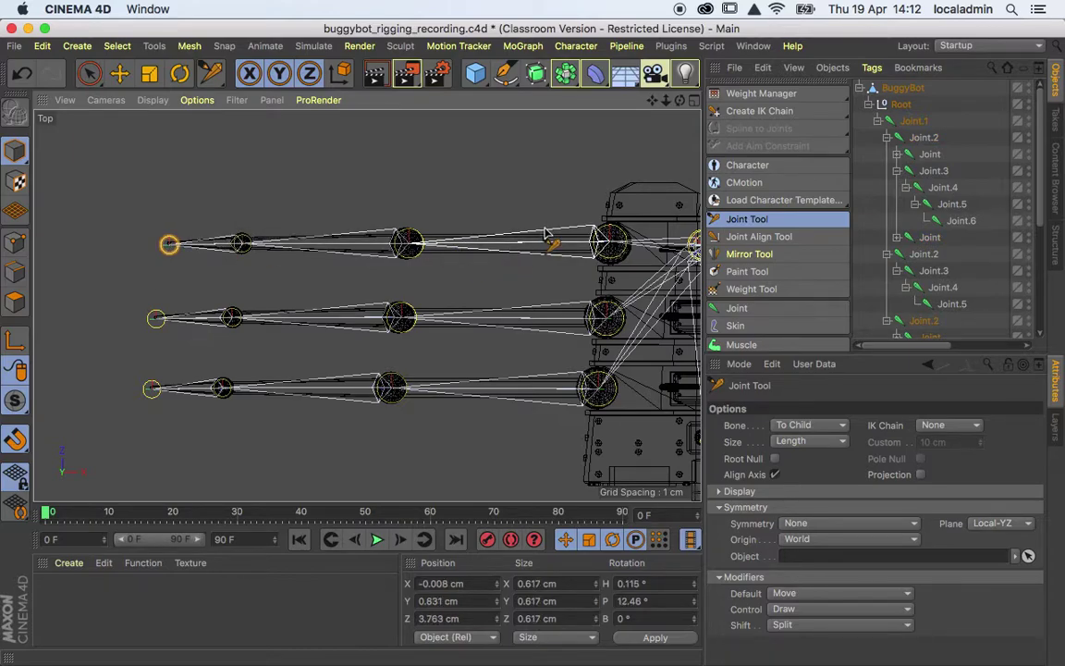
Check the alignment of the leg joints with the mesh on both sides in the front and perspective views.
{"action": "key", "text": "F4"}
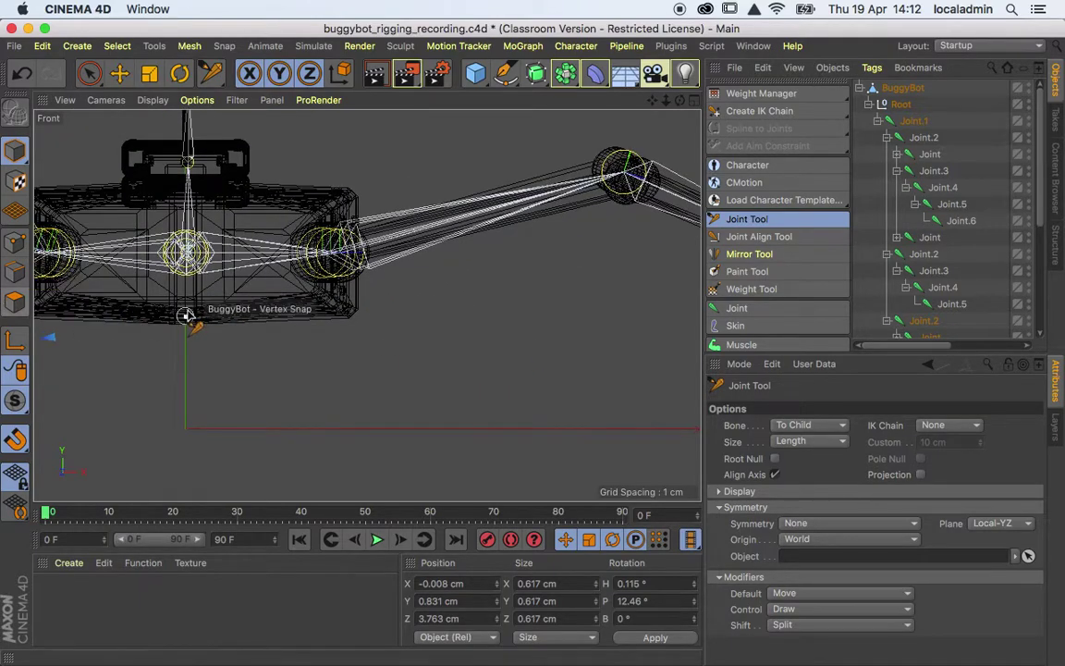
{"action": "middle_click_drag", "start_coordinate": [135, 325], "coordinate": [652, 333], "text": "alt"}
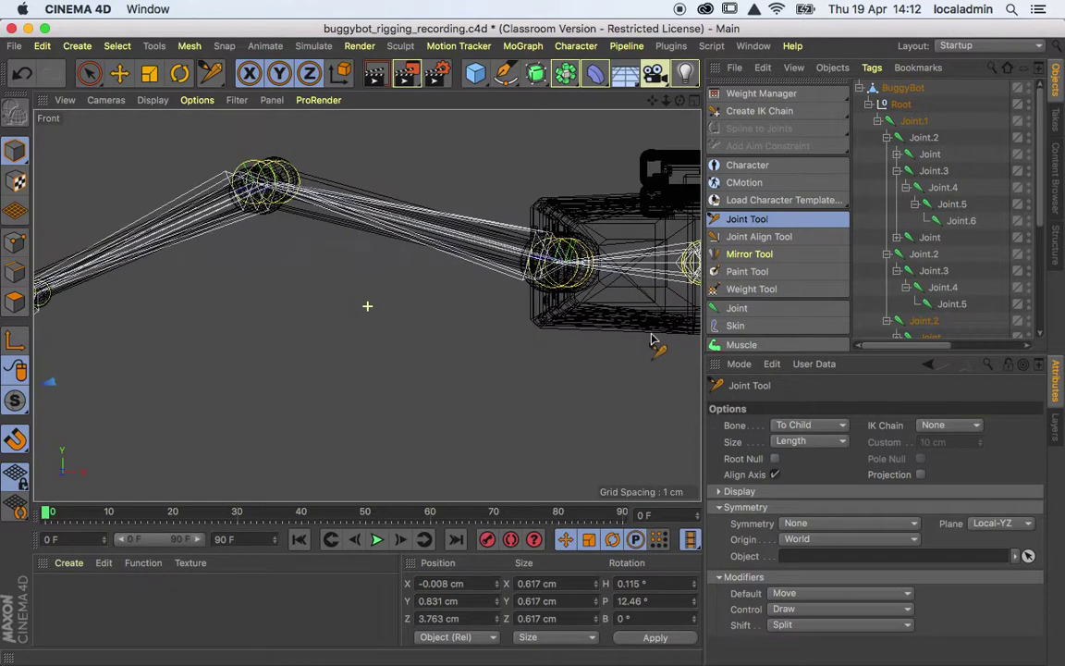
{"action": "middle_click_drag", "start_coordinate": [303, 321], "coordinate": [328, 304], "text": "alt"}
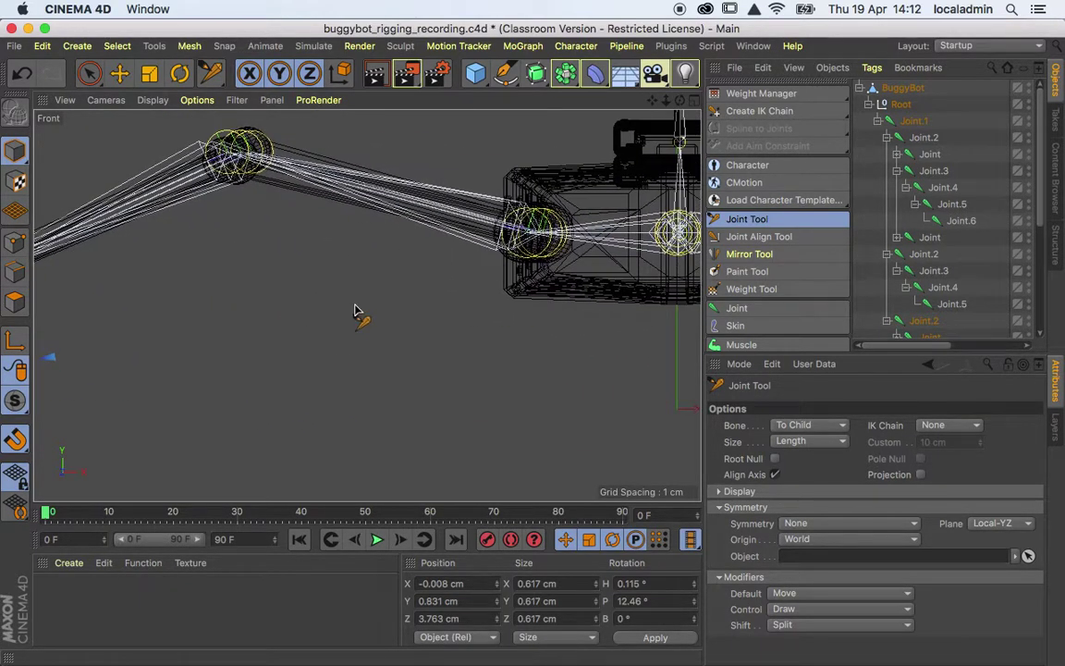
{"action": "middle_click_drag", "start_coordinate": [582, 349], "coordinate": [404, 339], "text": "alt"}
{"action": "scroll", "coordinate": [439, 356], "scroll_direction": "down", "scroll_amount": 8}
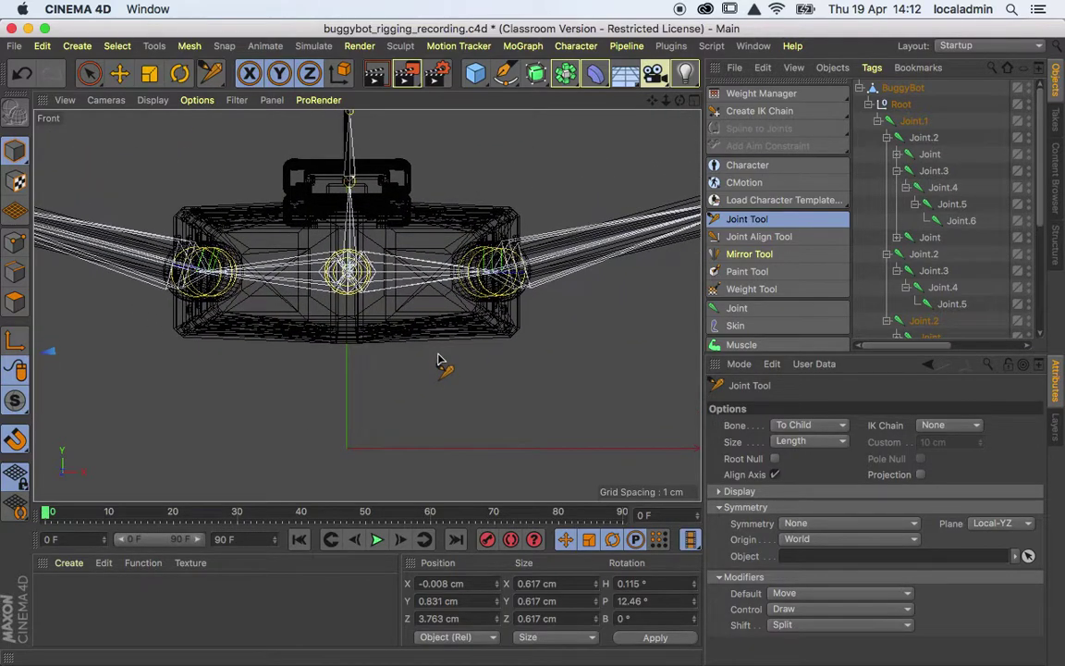
{"action": "middle_click_drag", "start_coordinate": [507, 261], "coordinate": [466, 268], "text": "alt"}
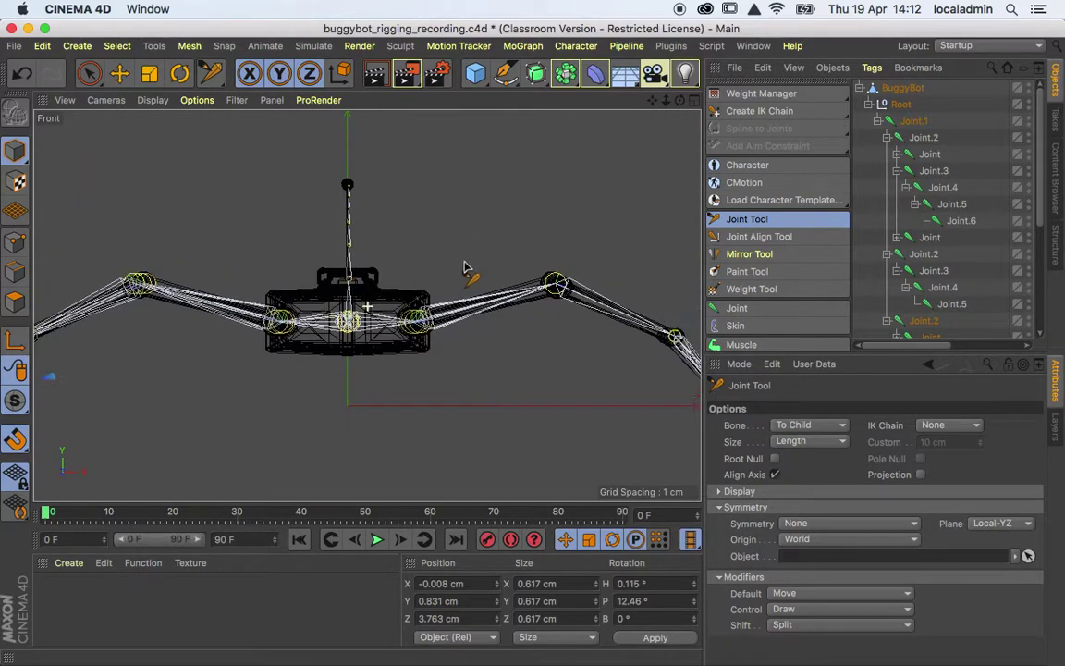
{"action": "key", "text": "F1"}
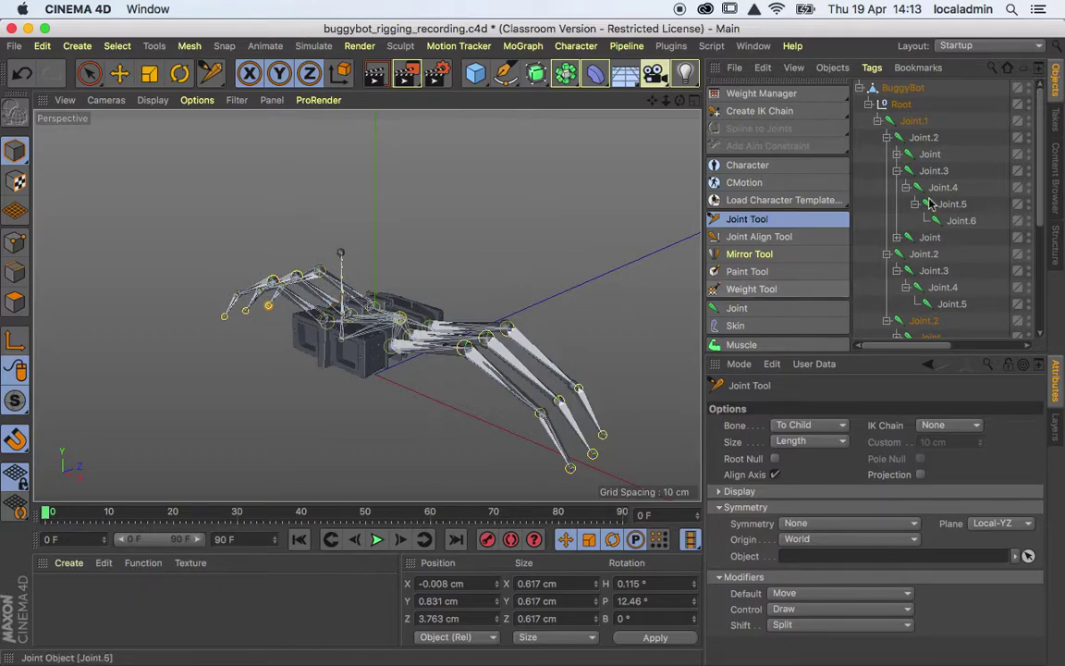
{"action": "left_click", "coordinate": [293, 303]}
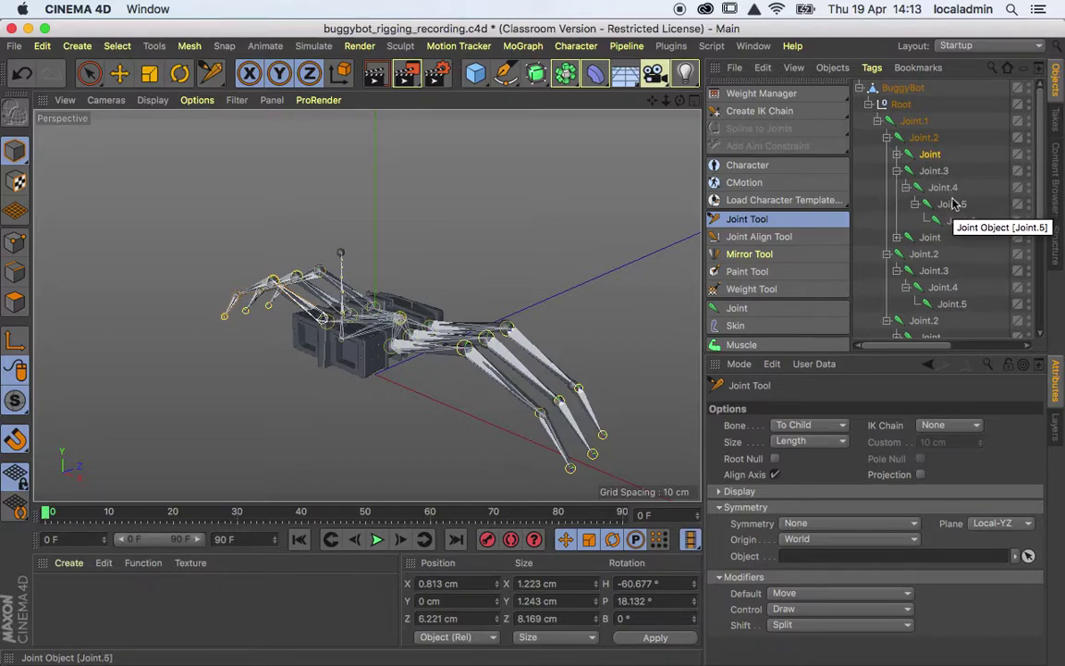
{"action": "left_click_drag", "start_coordinate": [945, 171], "coordinate": [951, 193]}
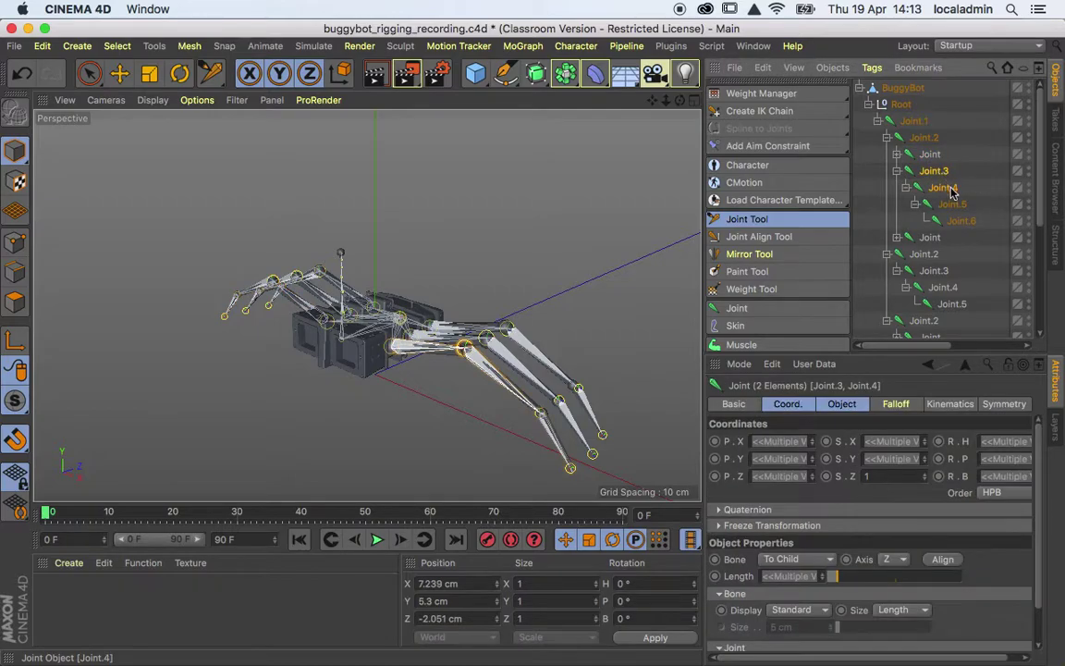
{"action": "left_click", "coordinate": [938, 157]}
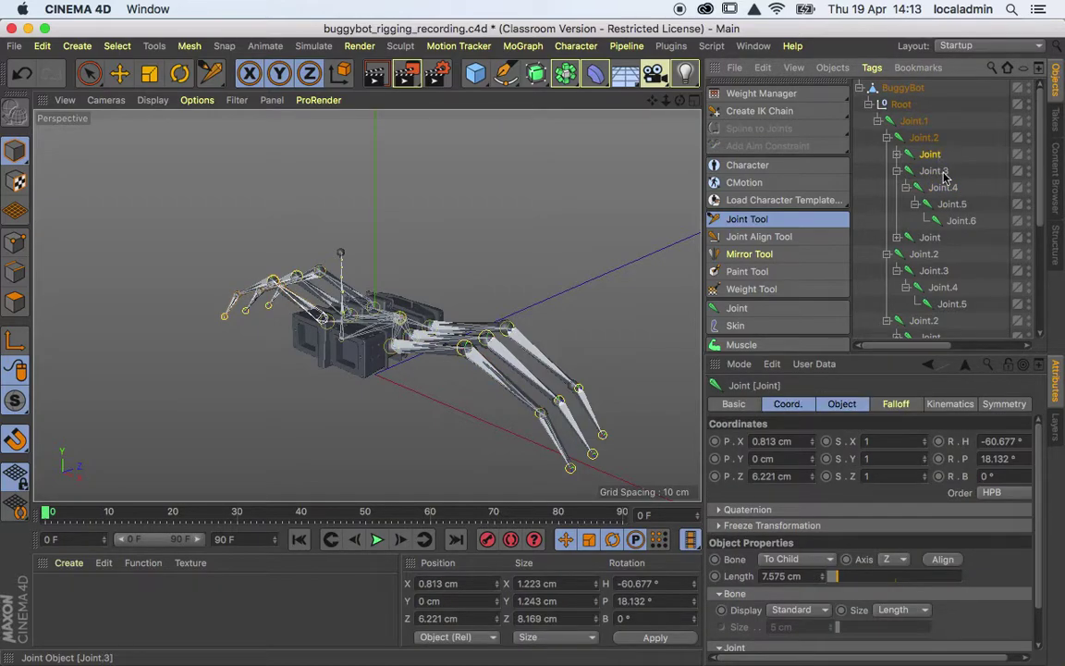
{"action": "left_click", "coordinate": [943, 173], "text": "ctrl"}
{"action": "left_click", "coordinate": [945, 188], "text": "ctrl"}
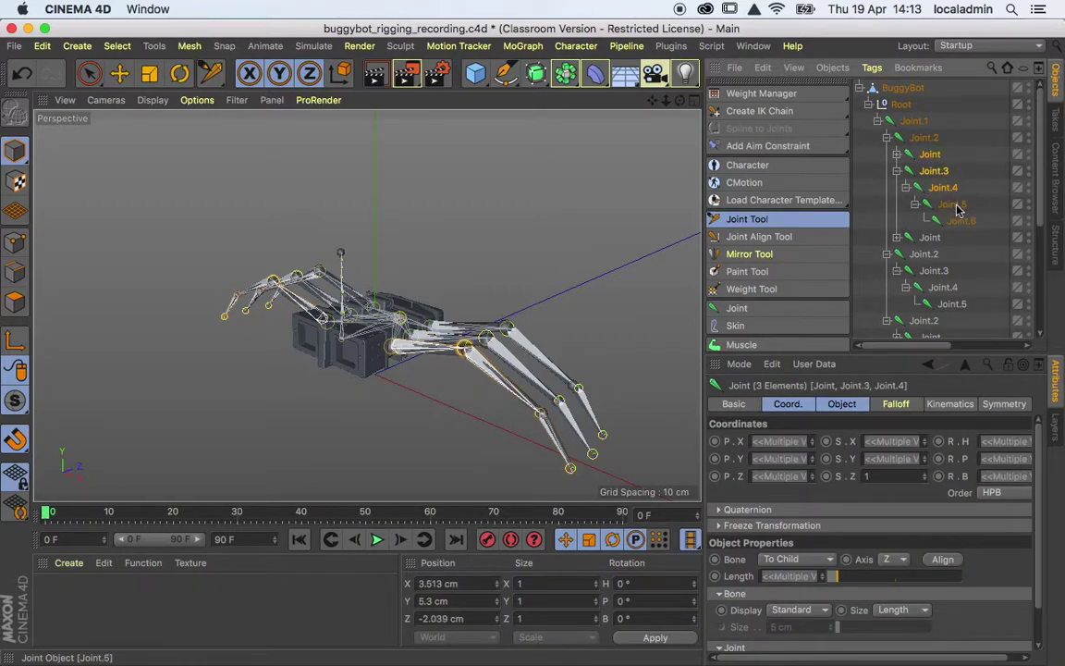
{"action": "left_click", "coordinate": [961, 220], "text": "ctrl"}
{"action": "left_click", "coordinate": [954, 203], "text": "ctrl"}
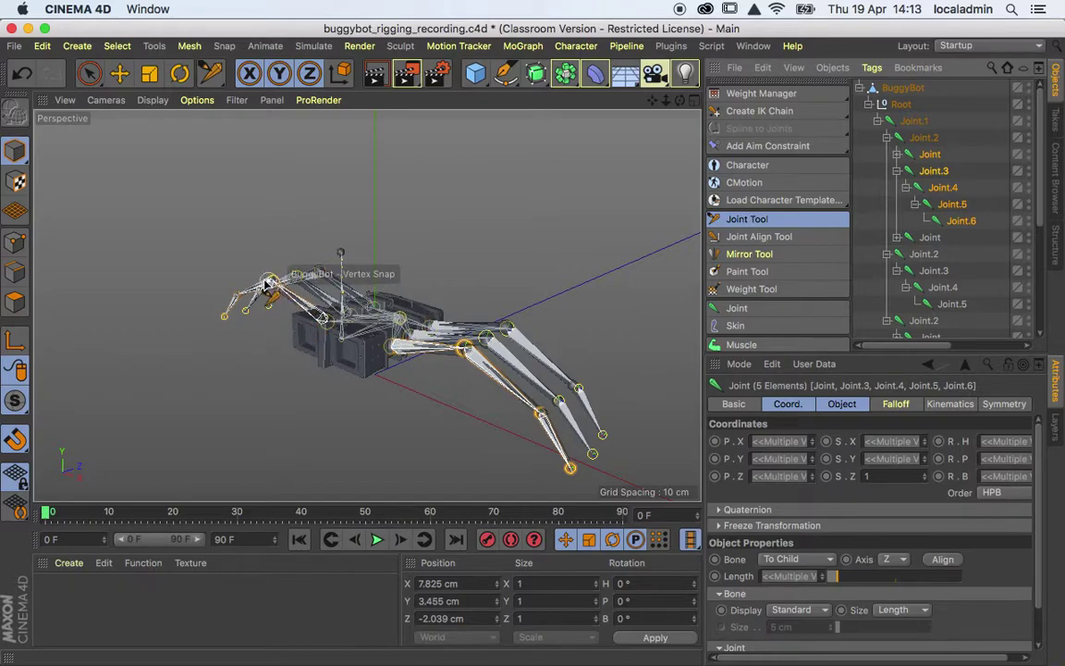
Select the chain from Joint.3 to Joint.6 and examine from the front which leg of the BuggyBot it belongs to.
{"action": "left_click", "coordinate": [933, 172]}
{"action": "left_click", "coordinate": [945, 188], "text": "shift"}
{"action": "left_click", "coordinate": [951, 203], "text": "shift"}
{"action": "left_click", "coordinate": [961, 220], "text": "shift"}
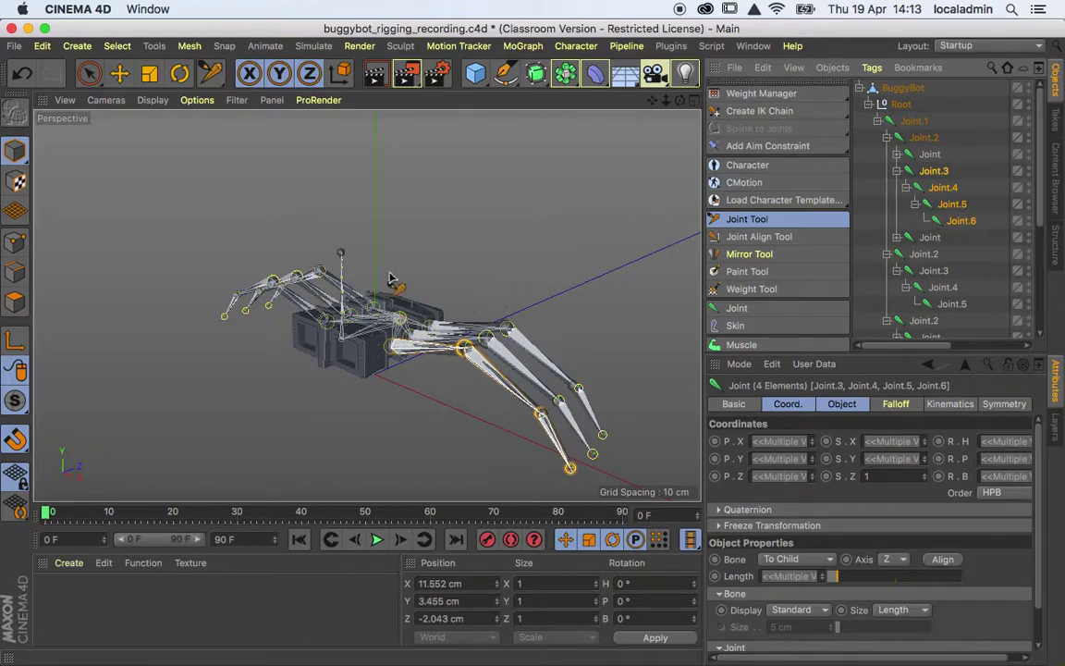
{"action": "left_click_drag", "start_coordinate": [434, 268], "coordinate": [648, 250], "text": "ctrl"}
{"action": "key", "text": "super+z"}
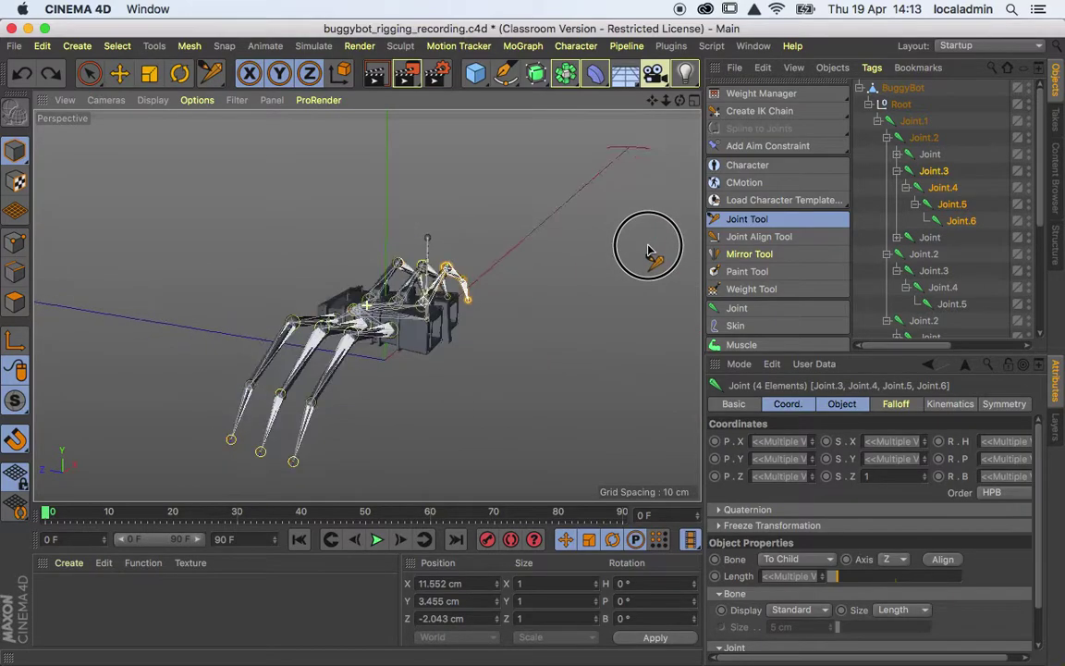
{"action": "scroll", "coordinate": [545, 288], "scroll_direction": "up", "scroll_amount": 6}
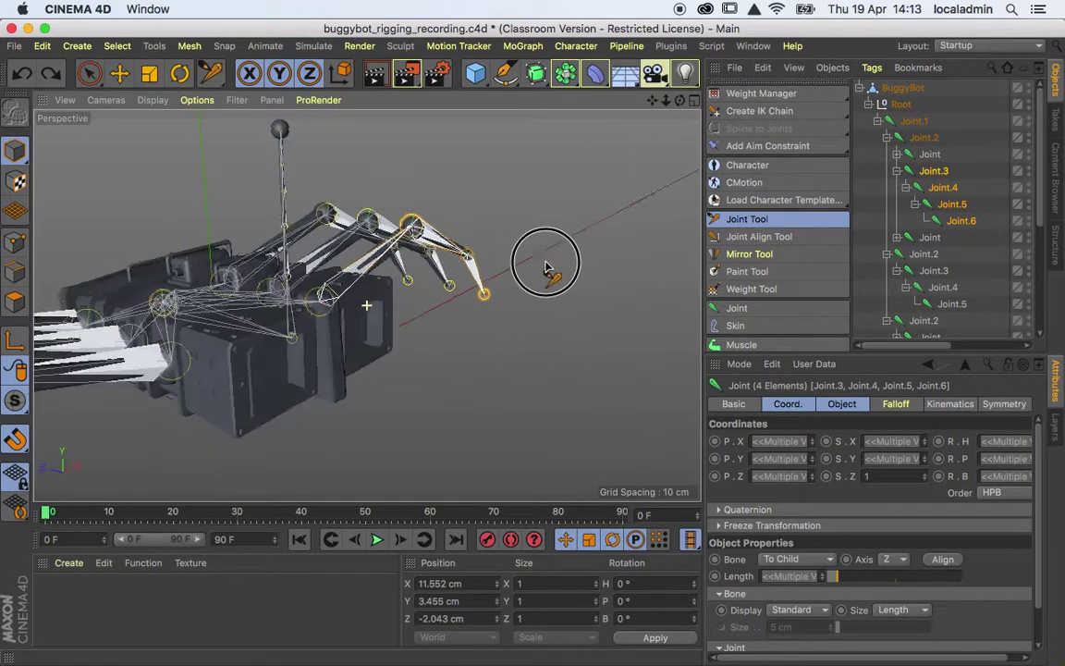
{"action": "left_click_drag", "start_coordinate": [546, 268], "coordinate": [442, 255], "text": "alt"}
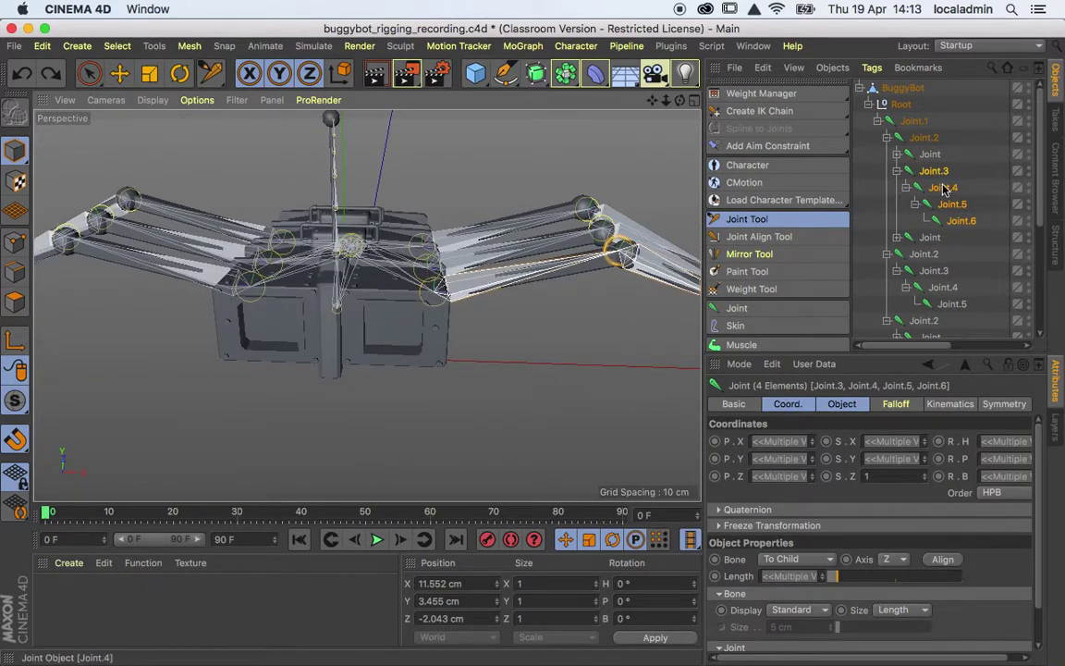
Unfold the joint hierarchy completely with Unfold All so every leg's chain is listed.
{"action": "left_click", "coordinate": [895, 153]}
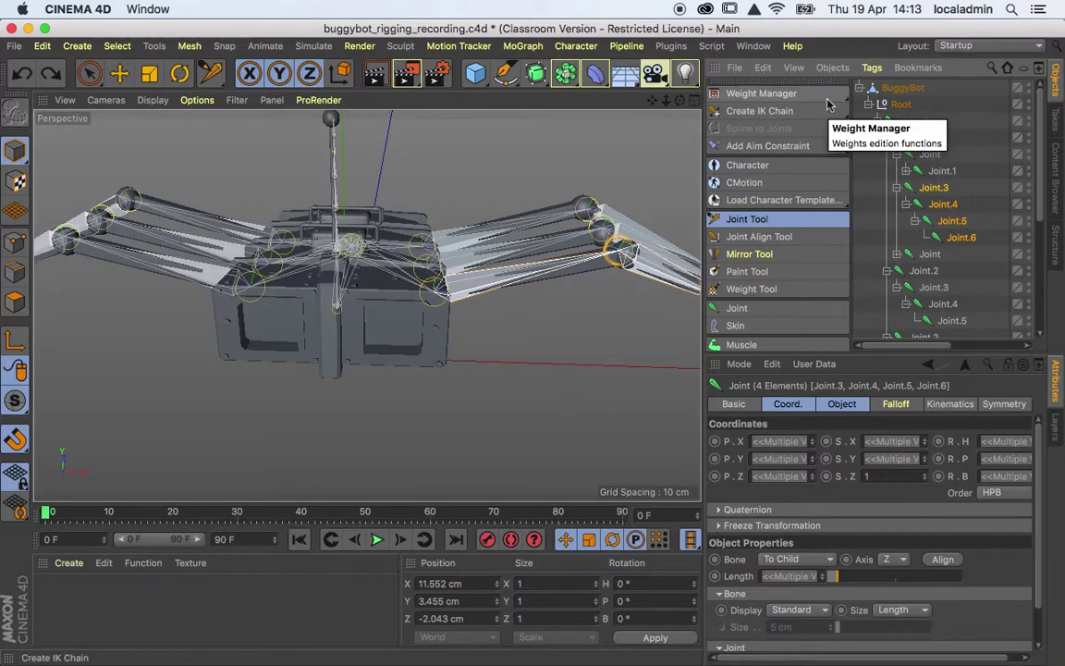
{"action": "left_click", "coordinate": [737, 71]}
{"action": "mouse_move", "coordinate": [763, 73]}
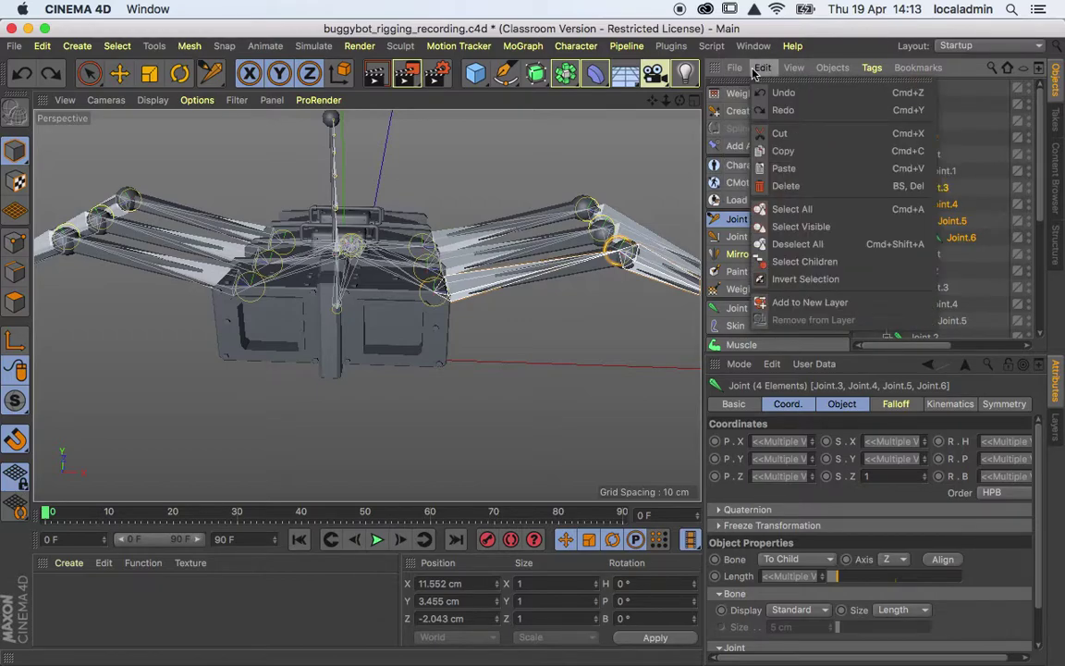
{"action": "mouse_move", "coordinate": [848, 81]}
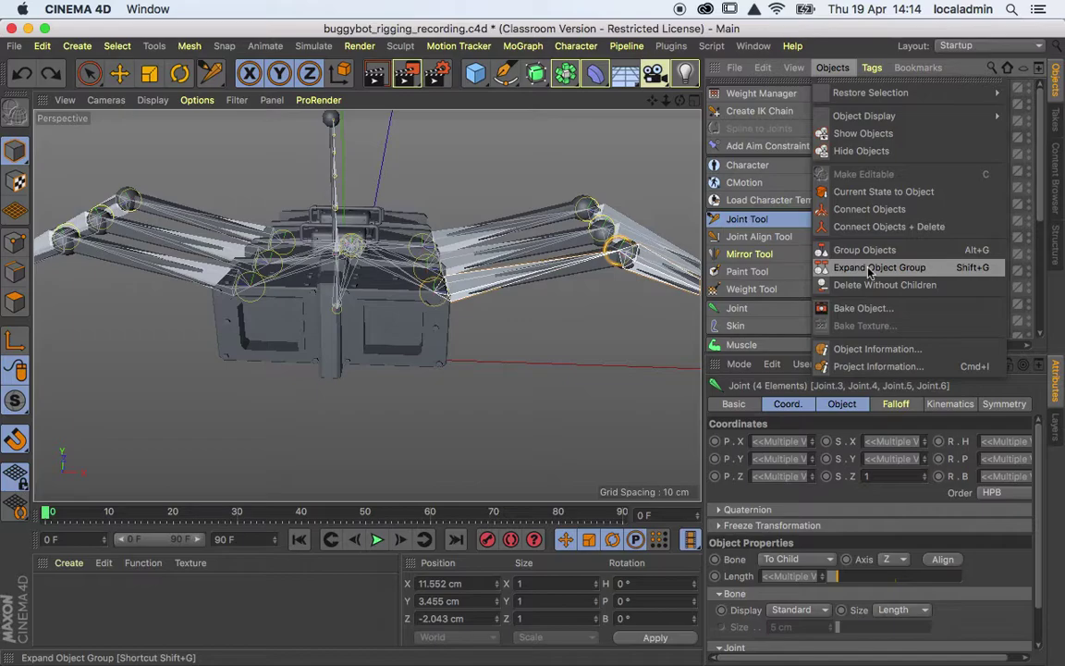
{"action": "mouse_move", "coordinate": [893, 119]}
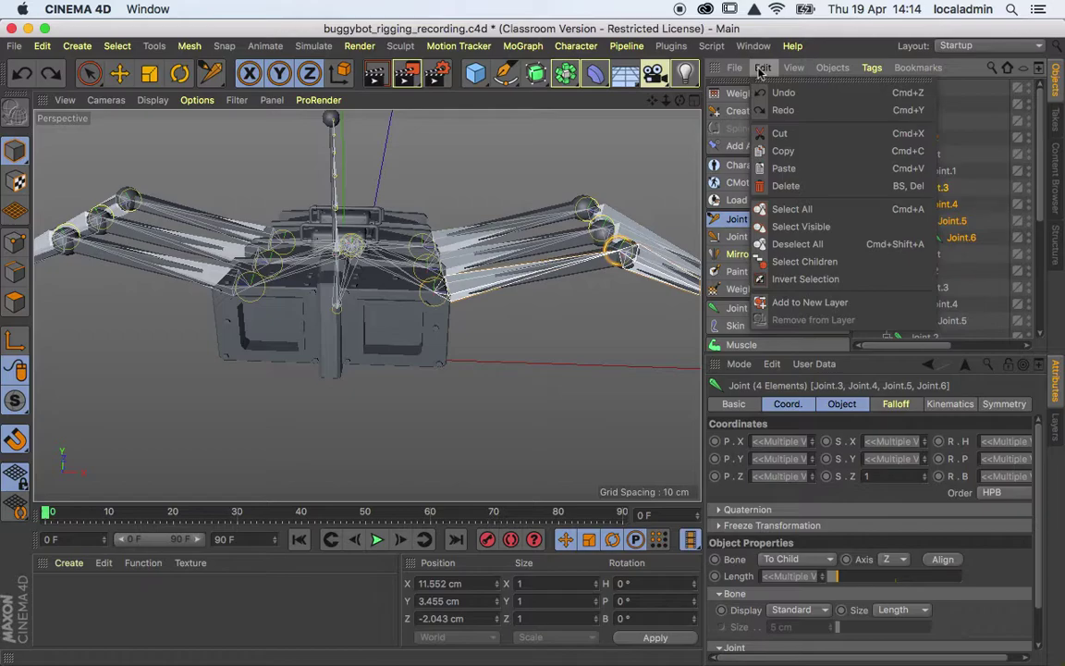
{"action": "left_click", "coordinate": [851, 47]}
{"action": "left_click", "coordinate": [906, 172]}
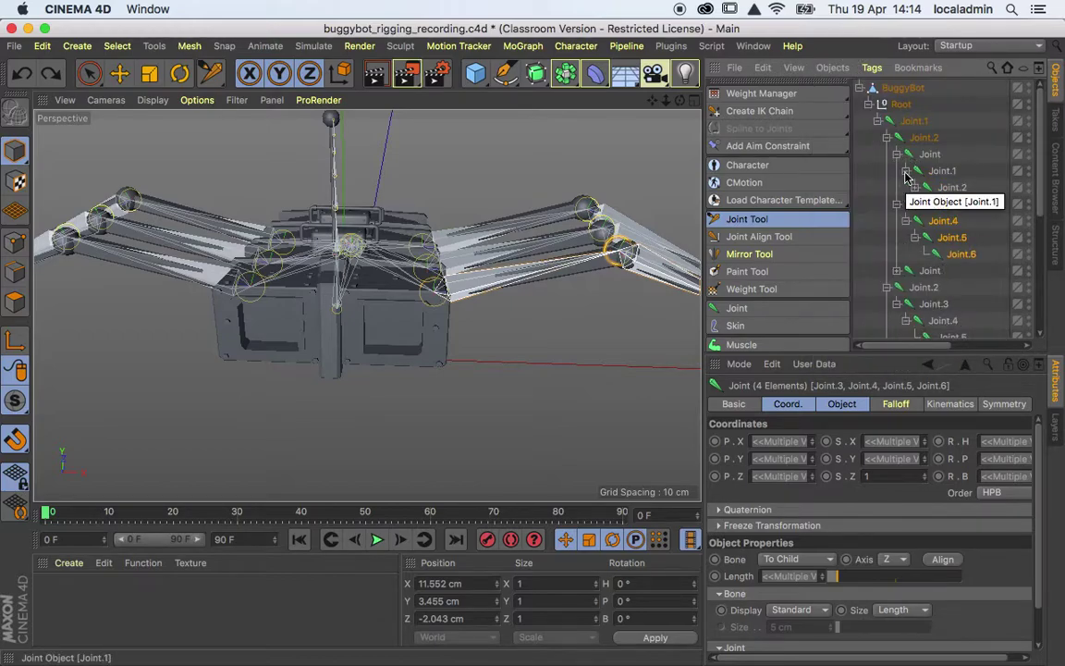
{"action": "right_click", "coordinate": [918, 189]}
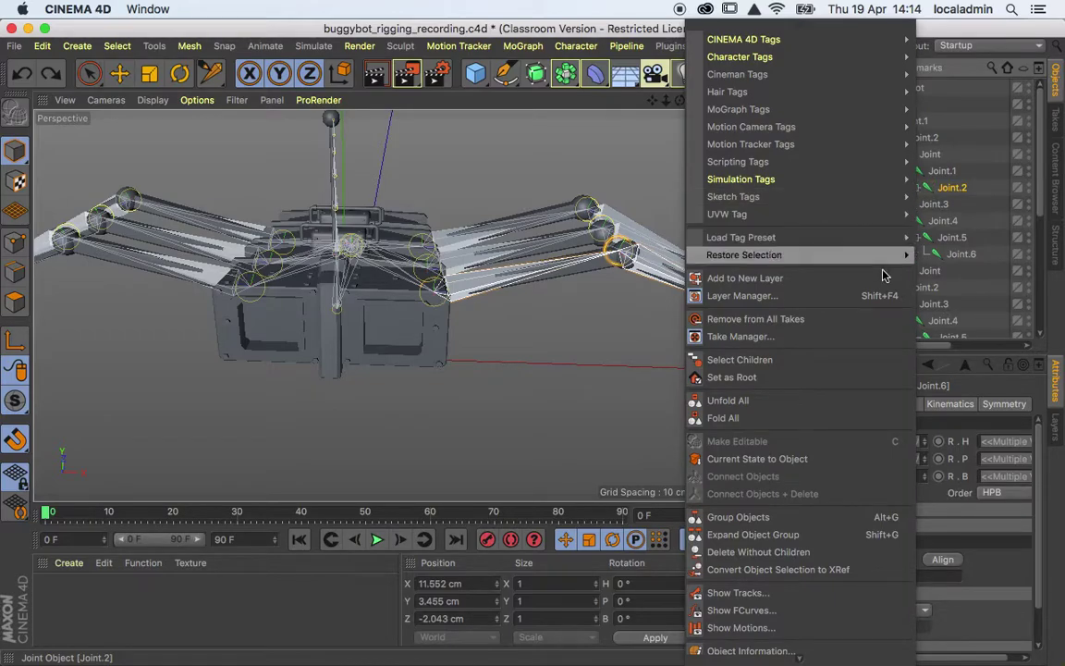
{"action": "left_click", "coordinate": [818, 403]}
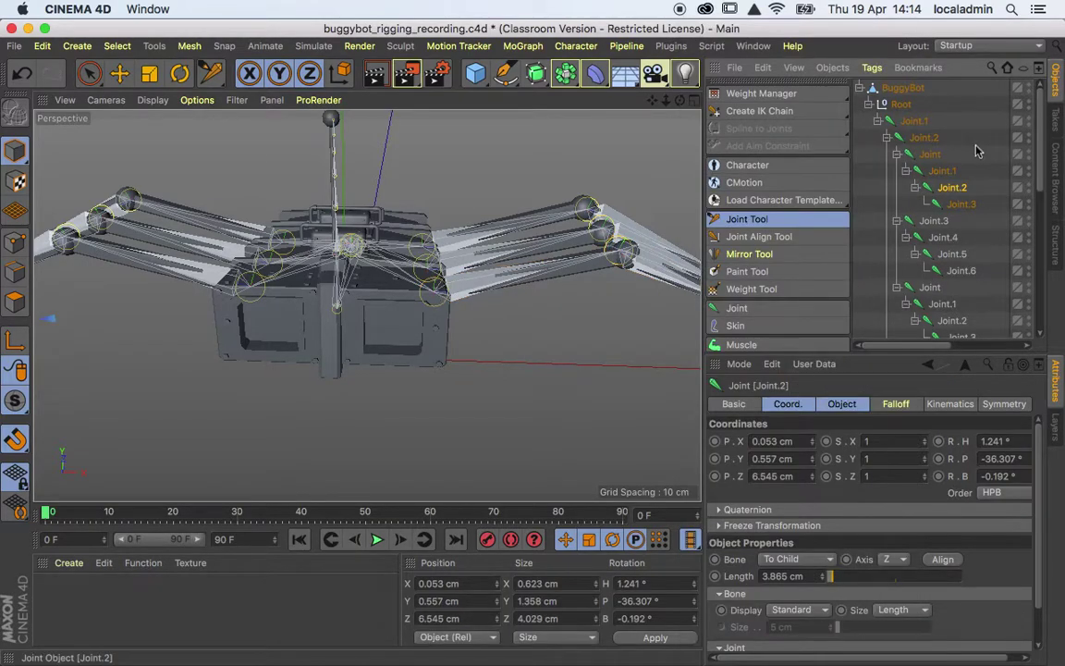
Check which bones of the front leg the joints of the first chain under Joint.2 correspond to.
{"action": "left_click_drag", "start_coordinate": [1039, 146], "coordinate": [1039, 115]}
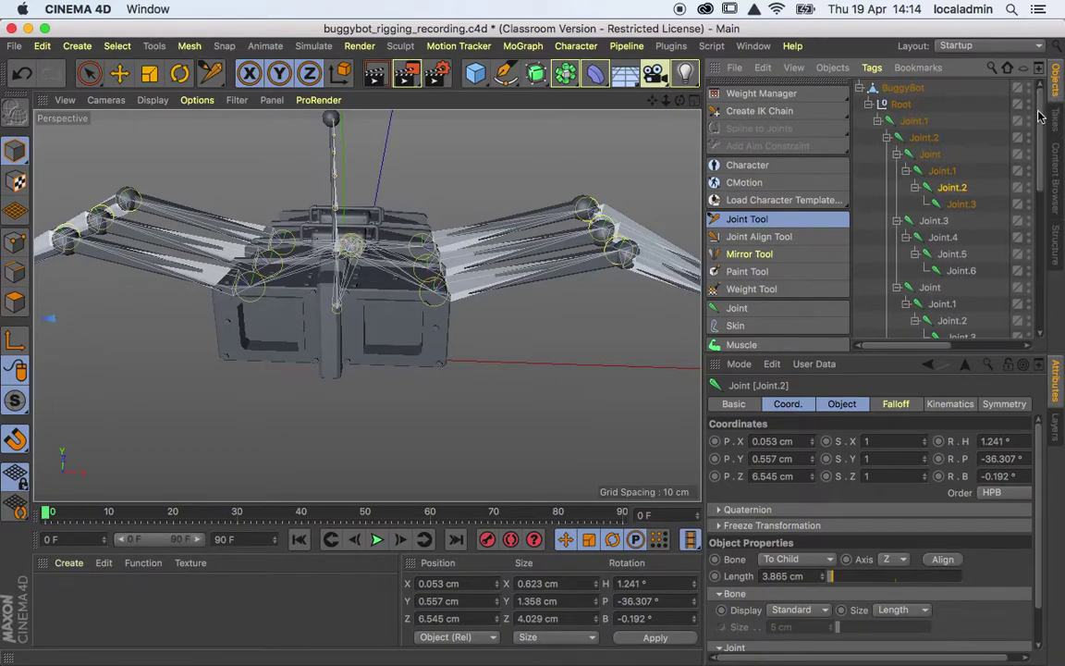
{"action": "left_click", "coordinate": [929, 155]}
{"action": "left_click", "coordinate": [944, 174]}
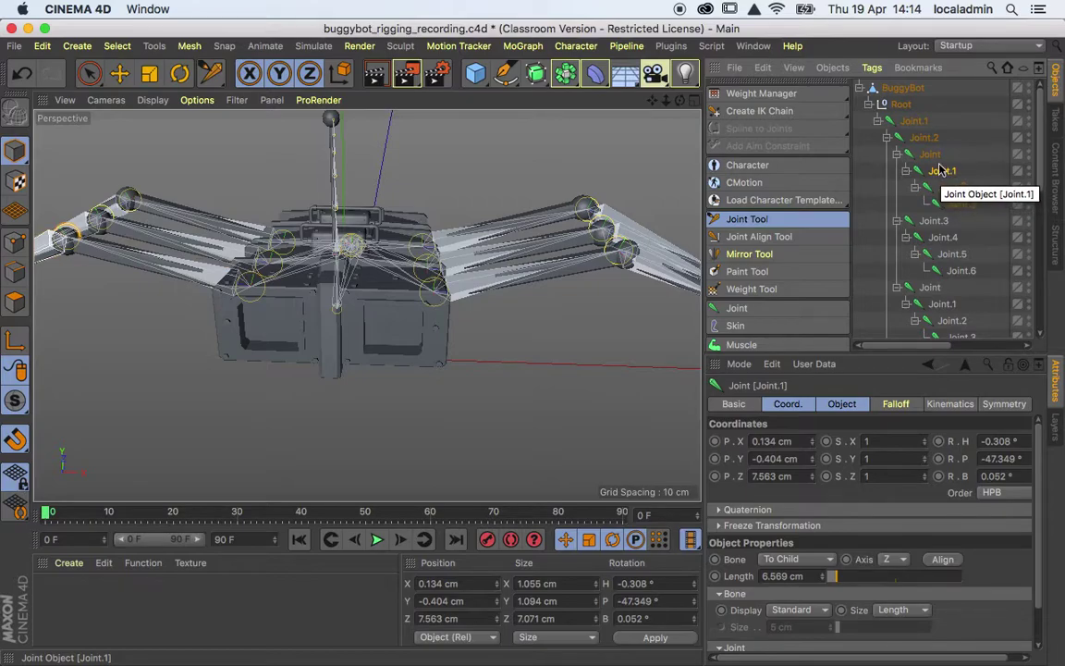
{"action": "left_click", "coordinate": [938, 160]}
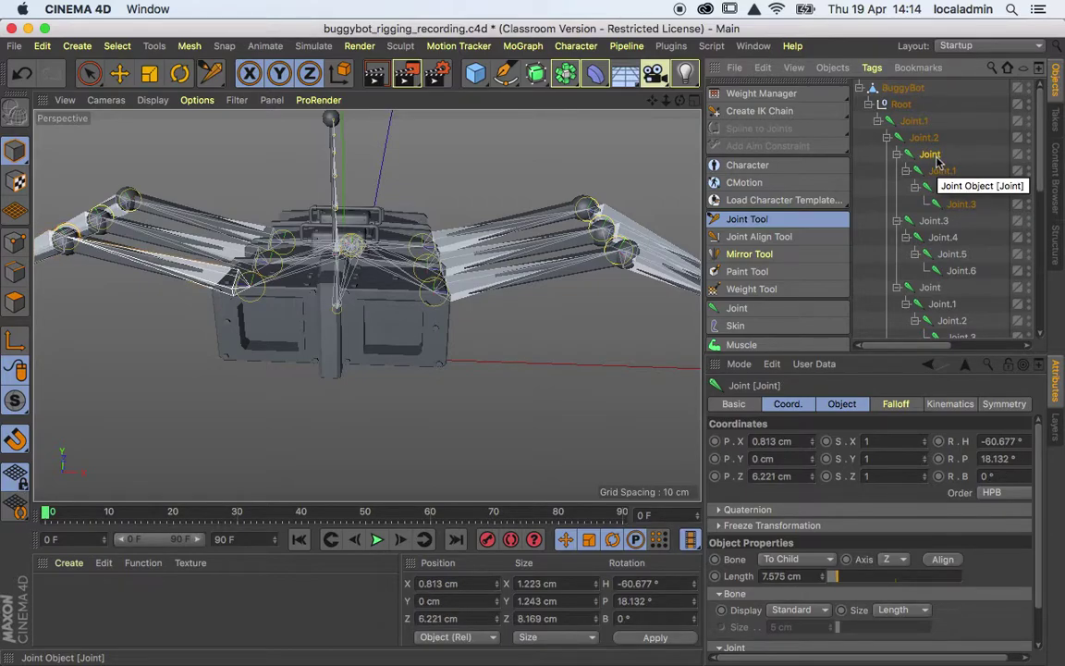
{"action": "left_click", "coordinate": [943, 175]}
{"action": "key", "text": "Down"}
{"action": "key", "text": "Down"}
Rename Joint to Joint.3 of the first leg chain with the Naming Tool, adding prefix R_Leg_1_ and replacing Joint with jnt.
{"action": "left_click", "coordinate": [936, 157]}
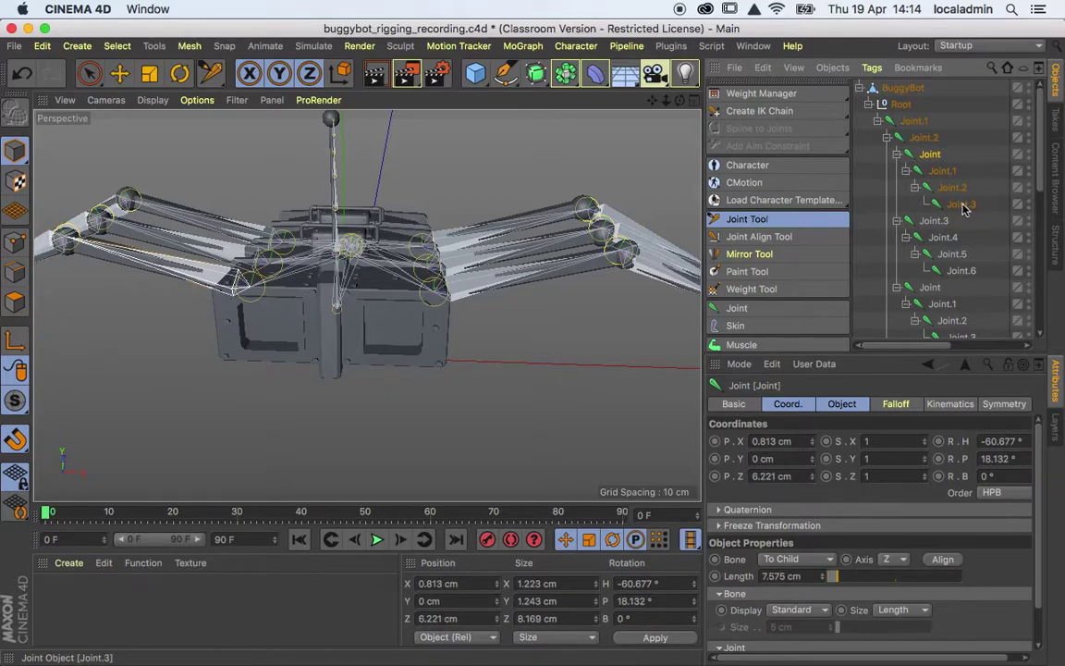
{"action": "left_click", "coordinate": [963, 206], "text": "shift"}
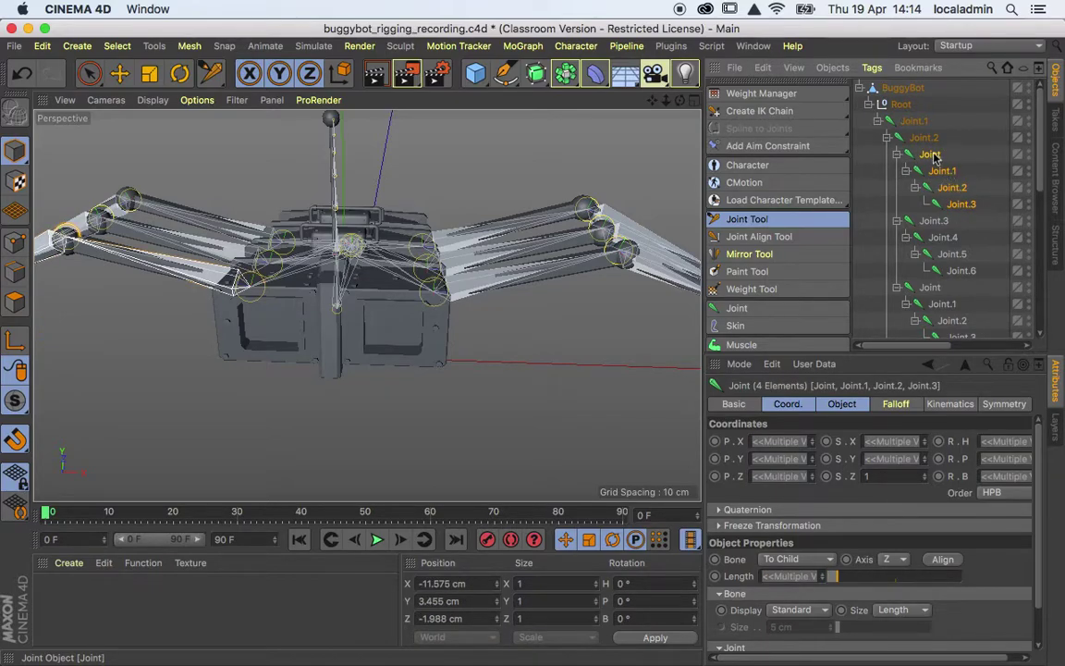
{"action": "left_click", "coordinate": [154, 46]}
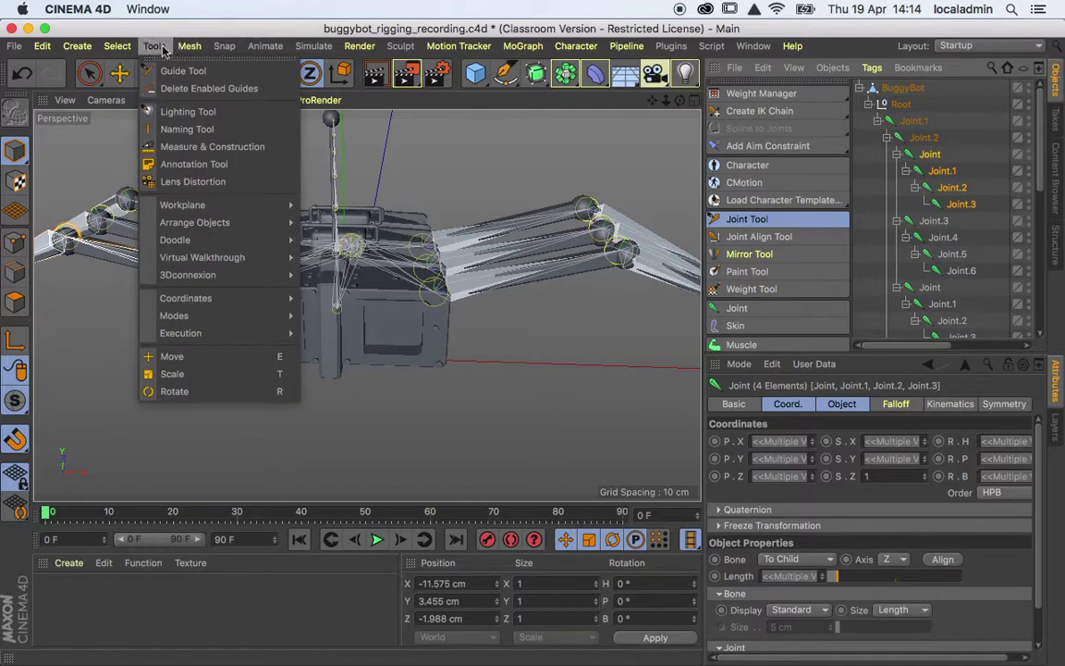
{"action": "left_click", "coordinate": [188, 129]}
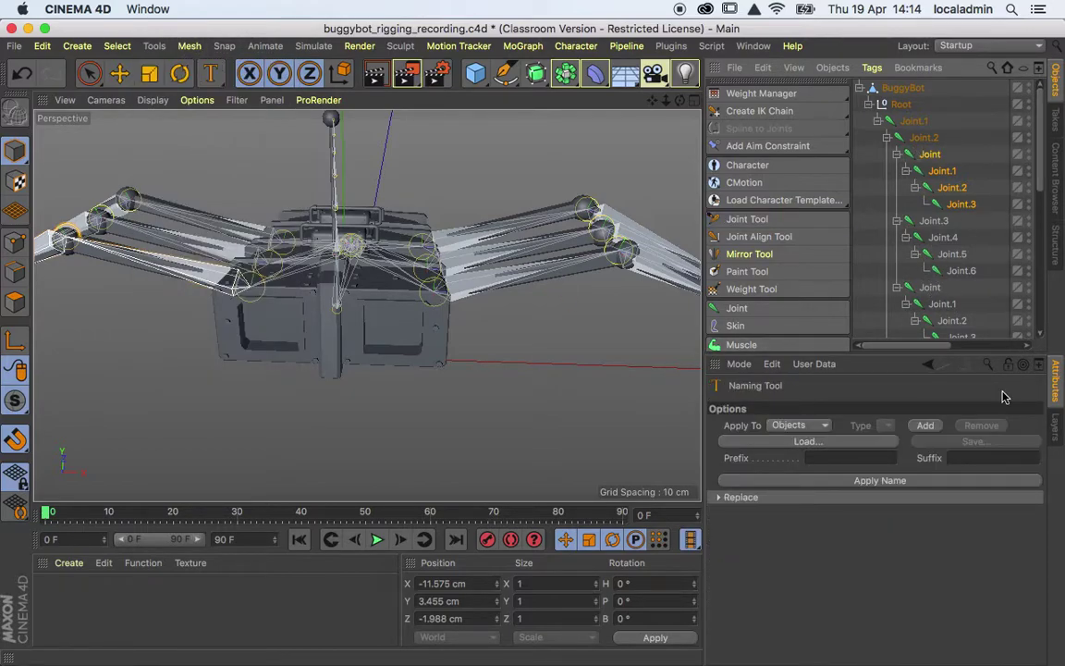
{"action": "left_click", "coordinate": [718, 498]}
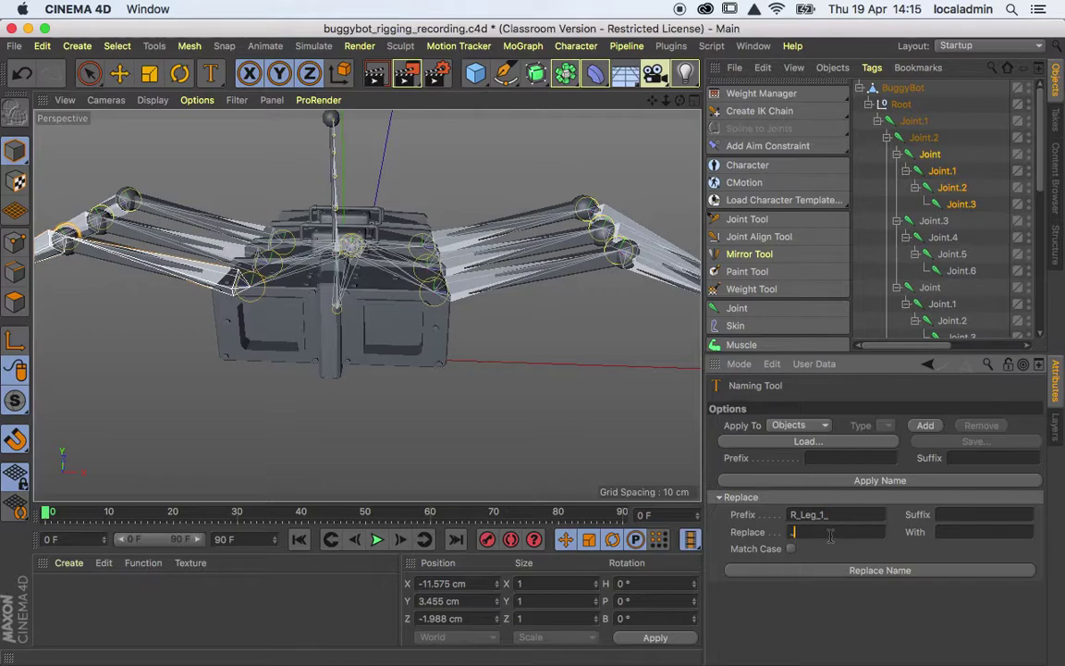
{"action": "left_click", "coordinate": [962, 532]}
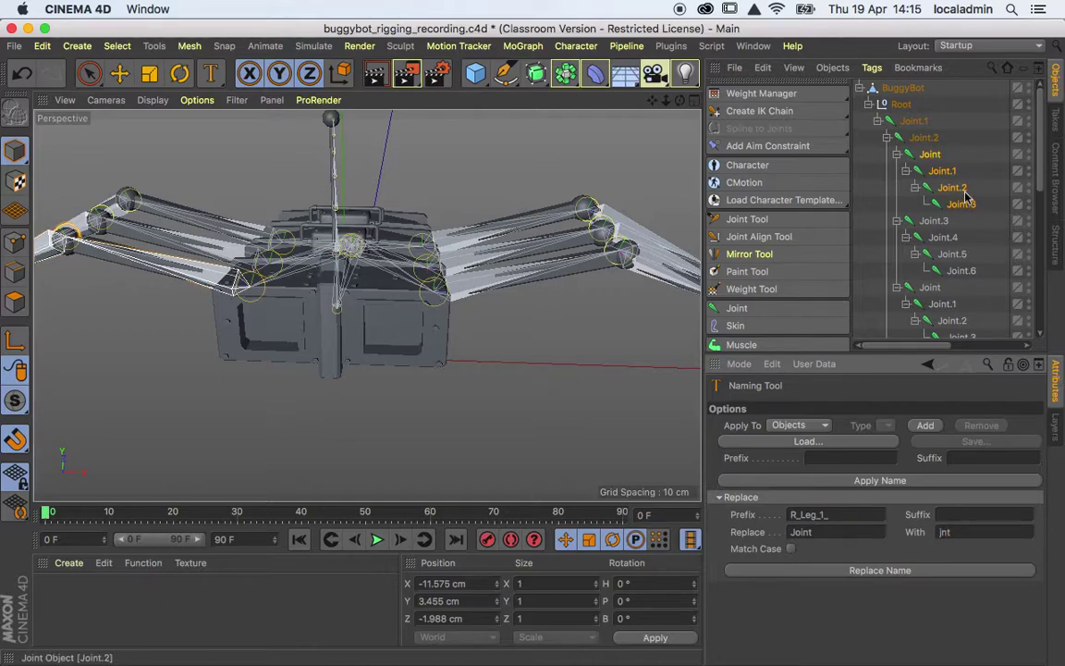
{"action": "left_click", "coordinate": [881, 571]}
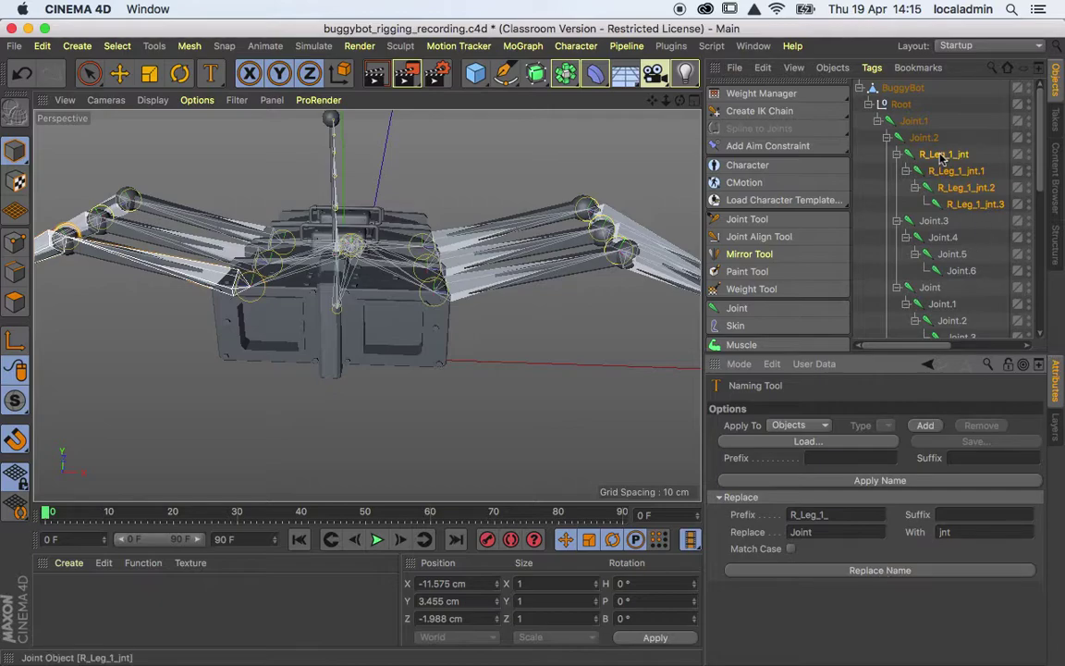
Rename the opposite front leg's chain, Joint.3 to Joint.6, with the Naming Tool, using prefix L_Leg_1_ and replacing Joint with jnt.
{"action": "left_click", "coordinate": [937, 222]}
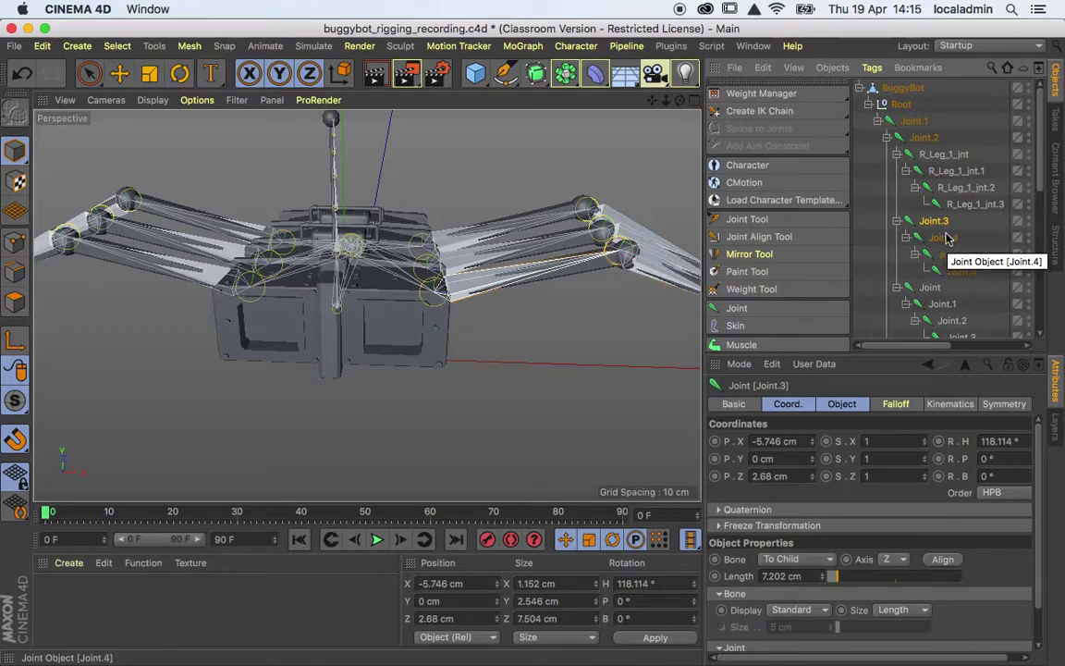
{"action": "left_click", "coordinate": [944, 239], "text": "shift"}
{"action": "left_click", "coordinate": [955, 256], "text": "shift"}
{"action": "left_click", "coordinate": [961, 271], "text": "shift"}
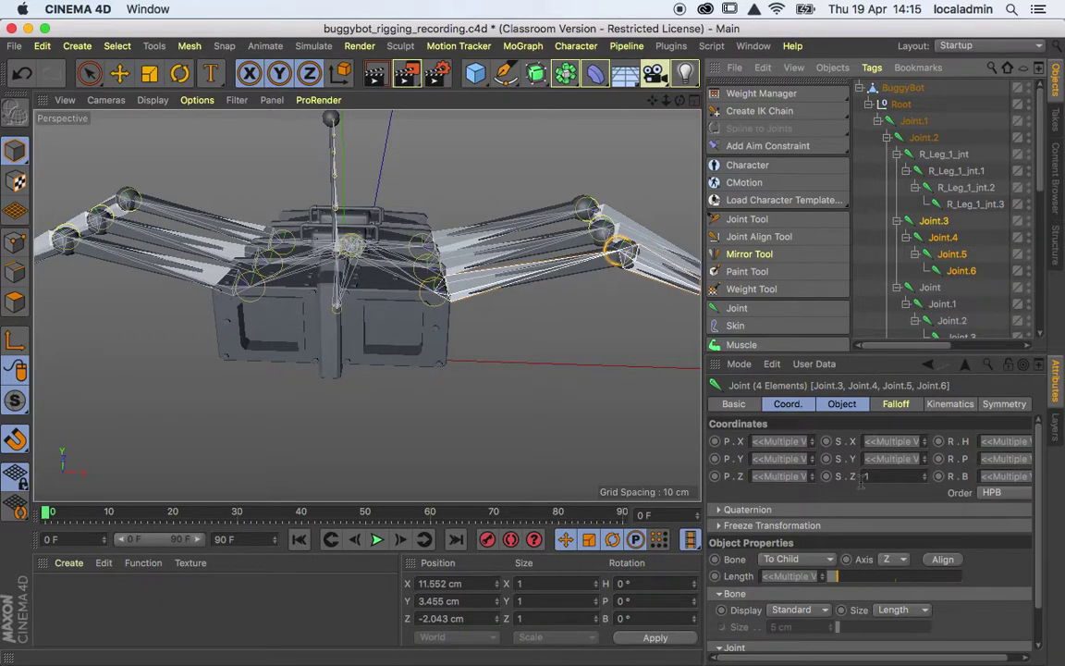
{"action": "left_click", "coordinate": [211, 74]}
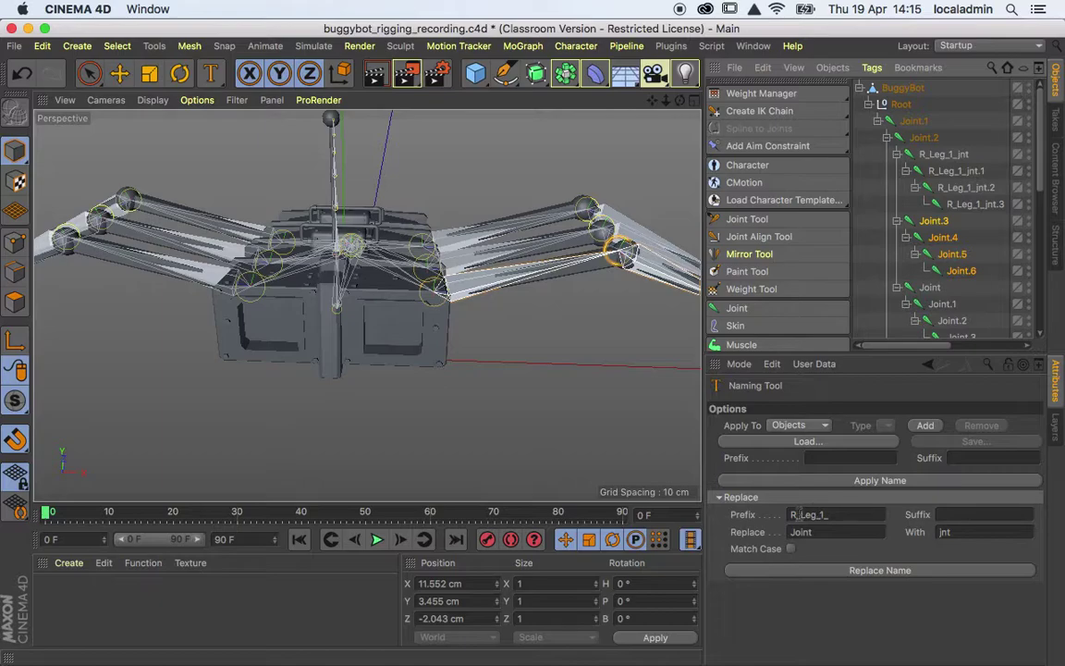
{"action": "left_click", "coordinate": [798, 514]}
{"action": "key", "text": "BackSpace"}
{"action": "type", "text": "L"}
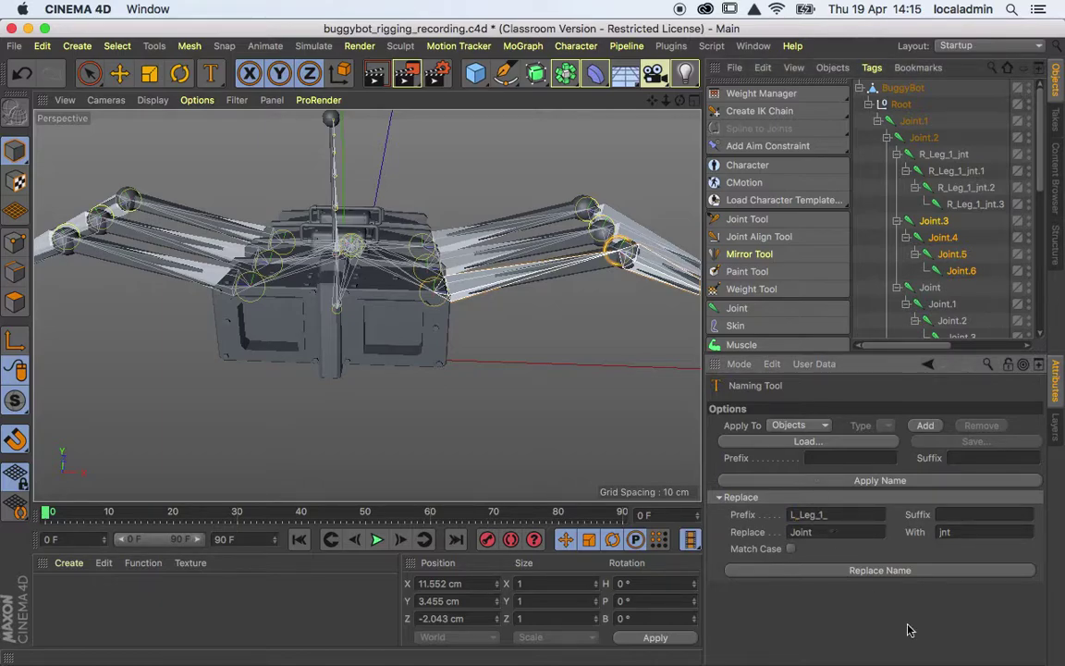
{"action": "left_click", "coordinate": [819, 571]}
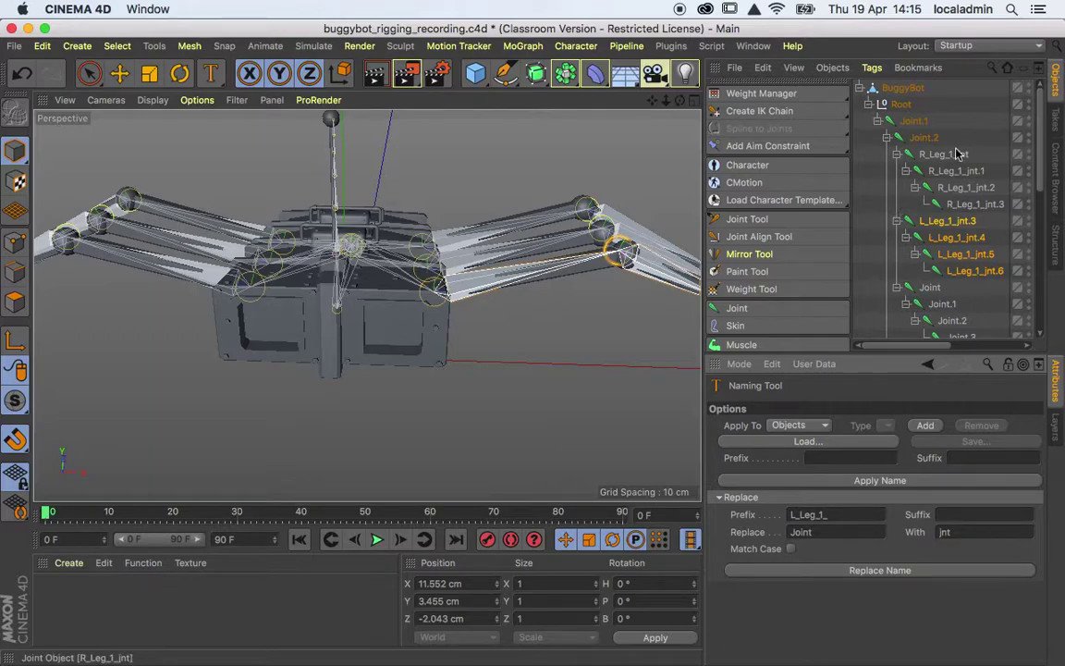